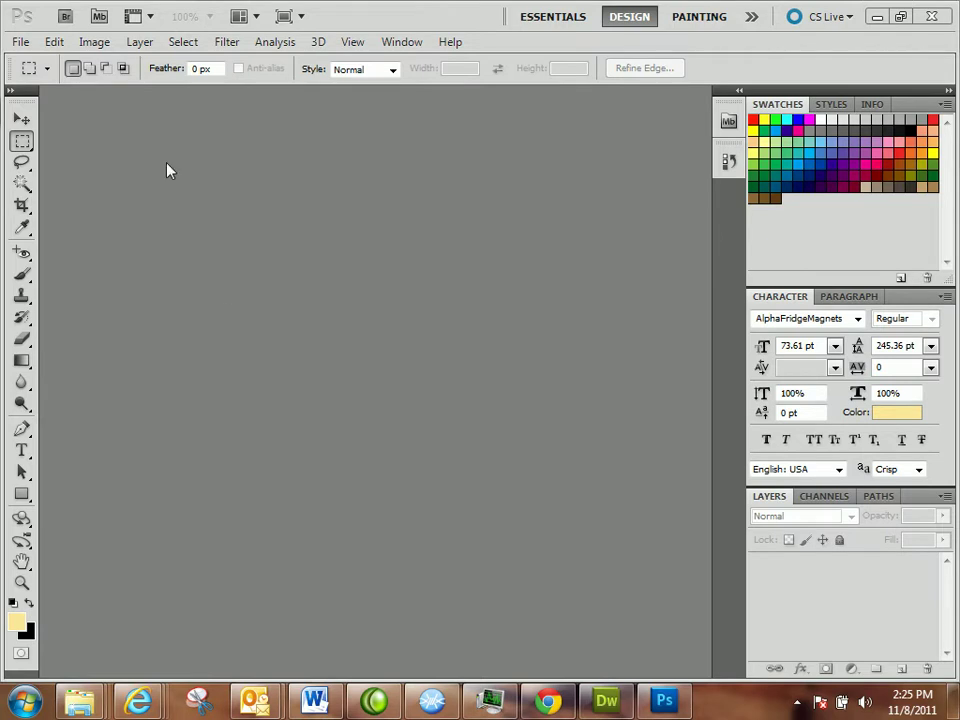
Open album_cover from Desktop > advanced_concepts > site_folder > raw > raw_graphics
click(19, 41)
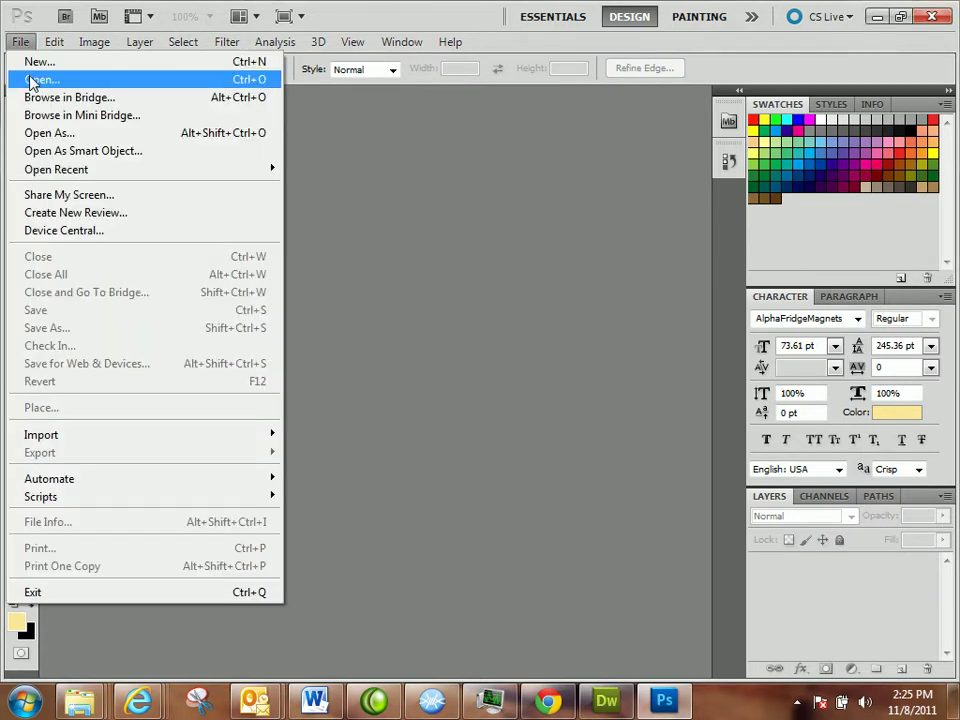
click(30, 80)
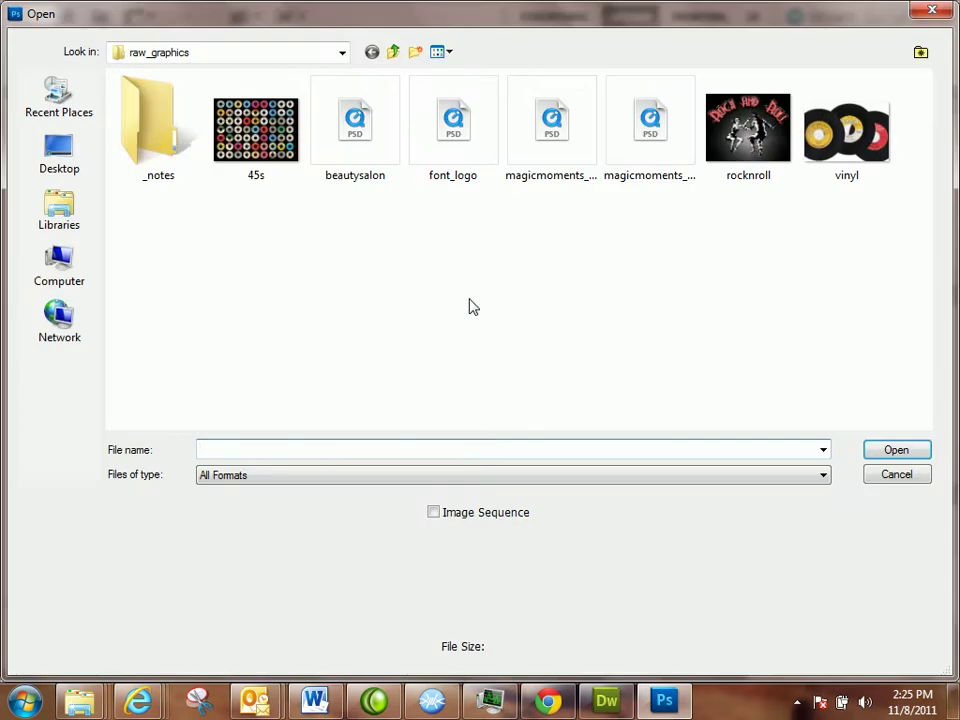
click(63, 163)
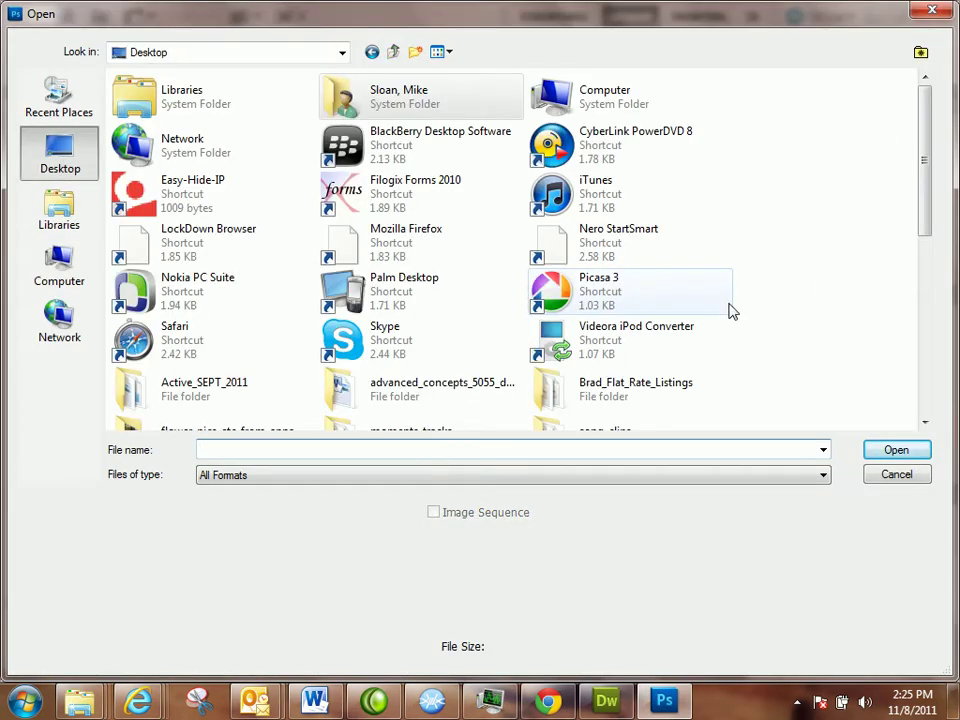
click(654, 392)
scroll(857, 343, down, 3)
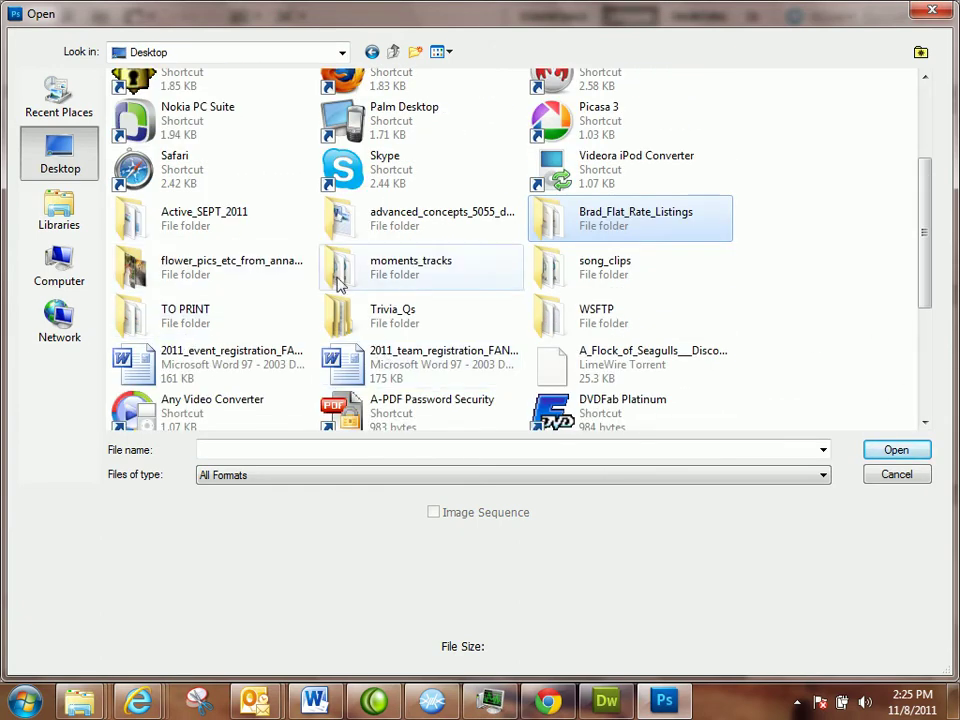
double_click(489, 231)
click(158, 104)
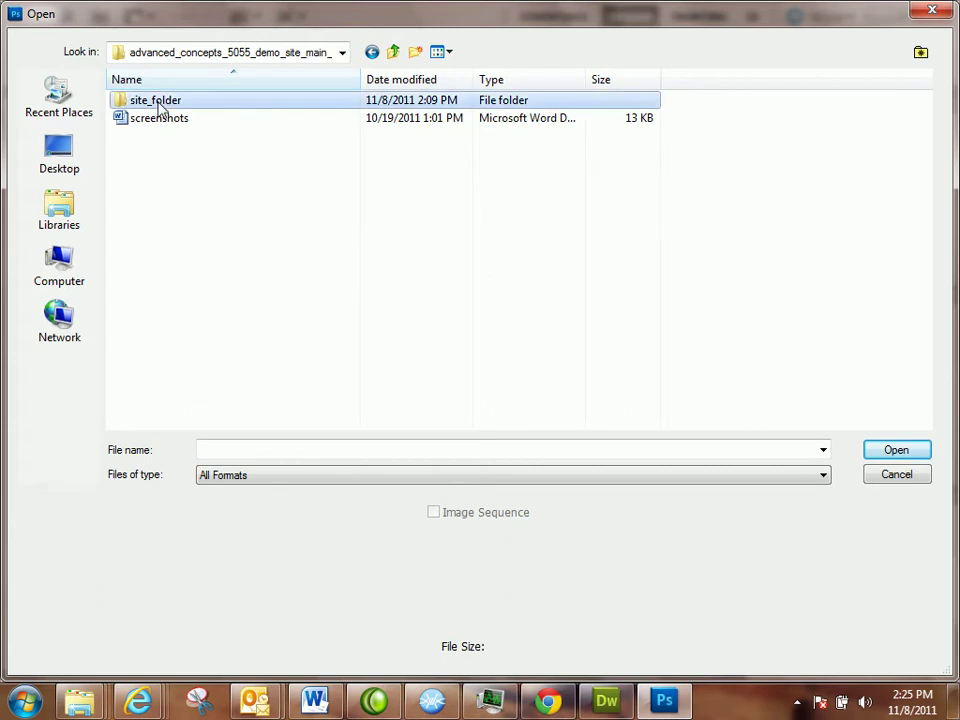
double_click(158, 102)
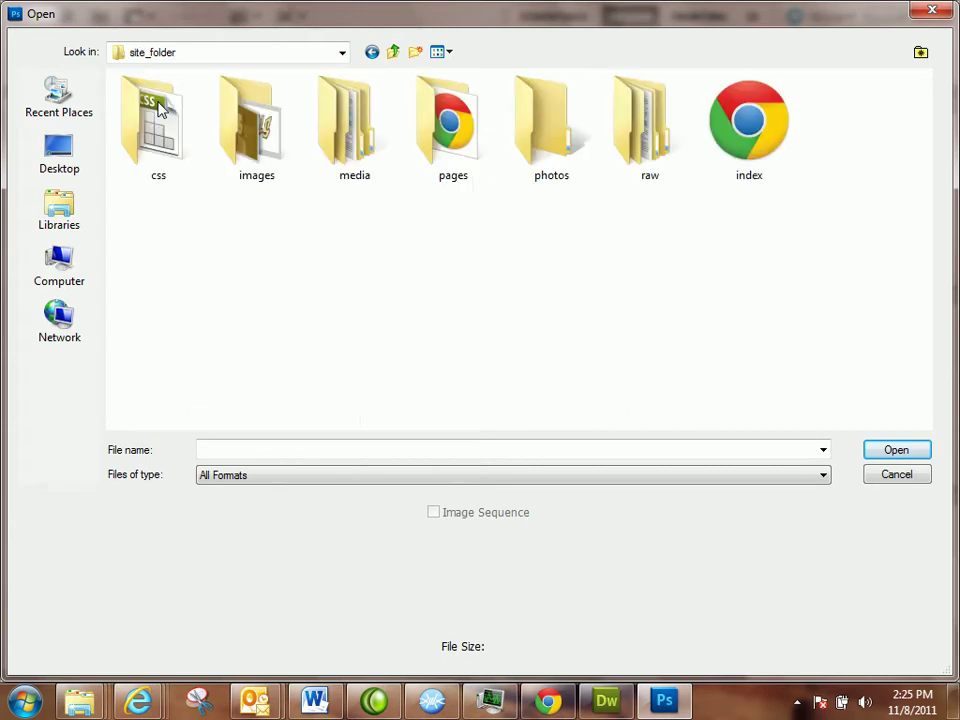
double_click(640, 150)
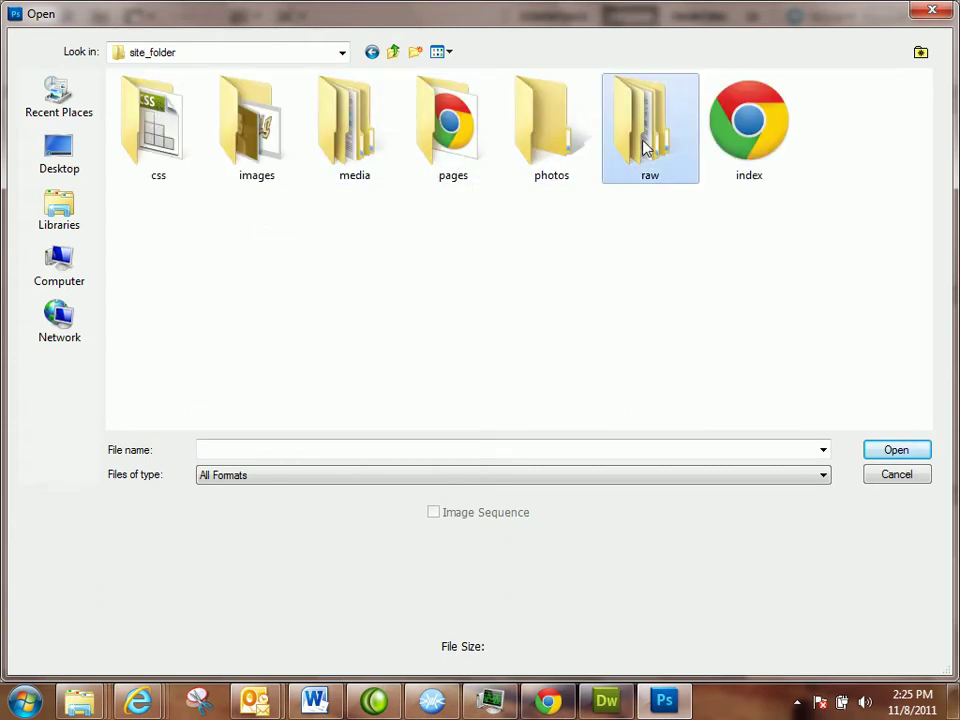
click(180, 118)
double_click(180, 118)
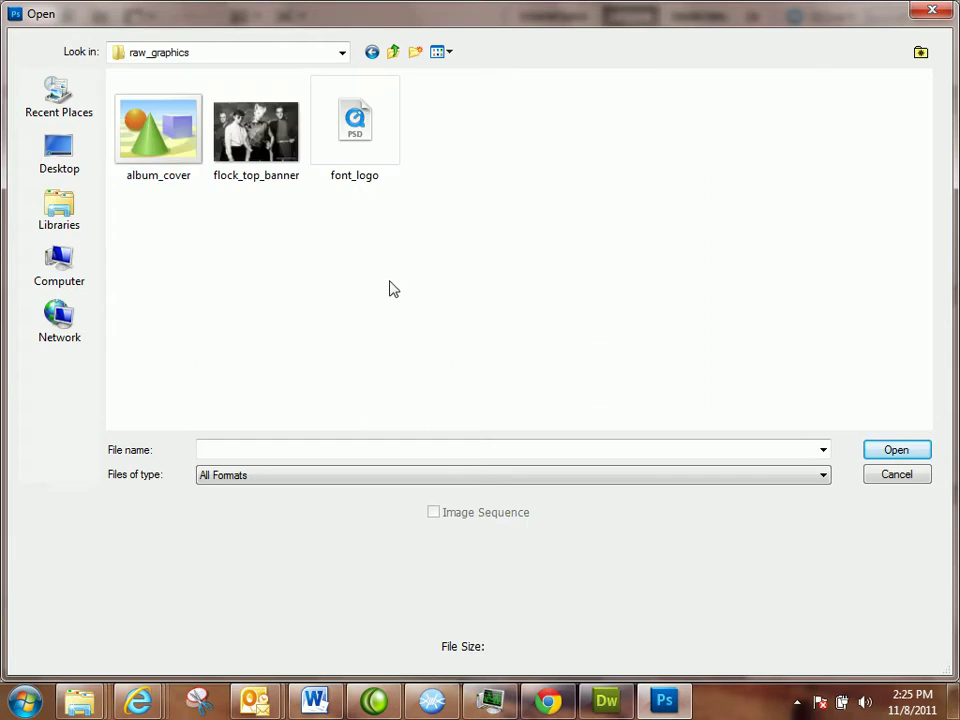
click(143, 148)
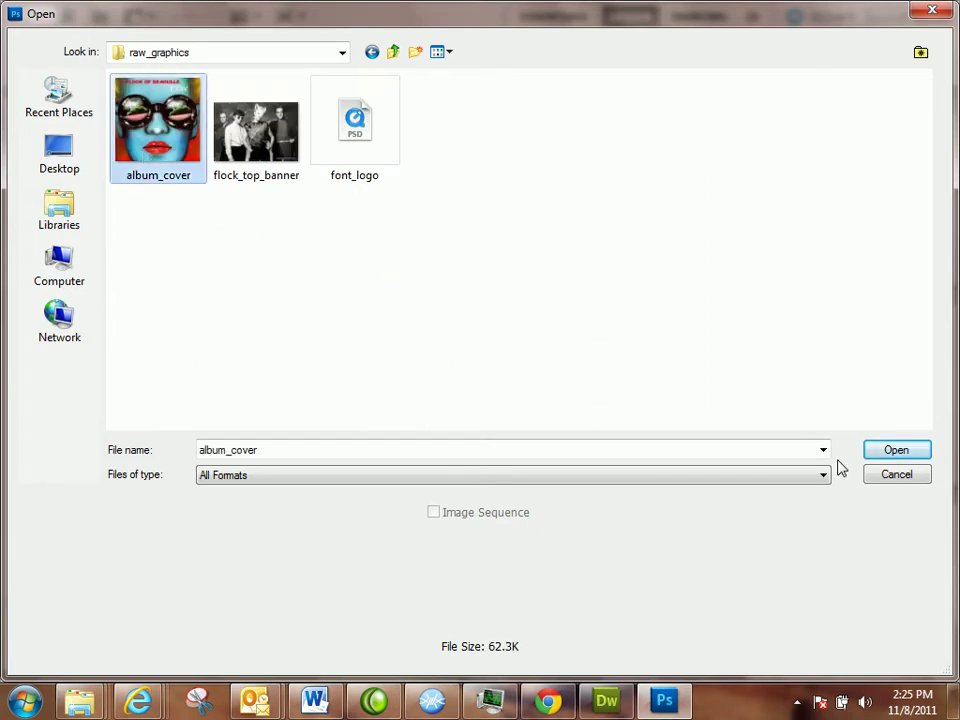
click(884, 452)
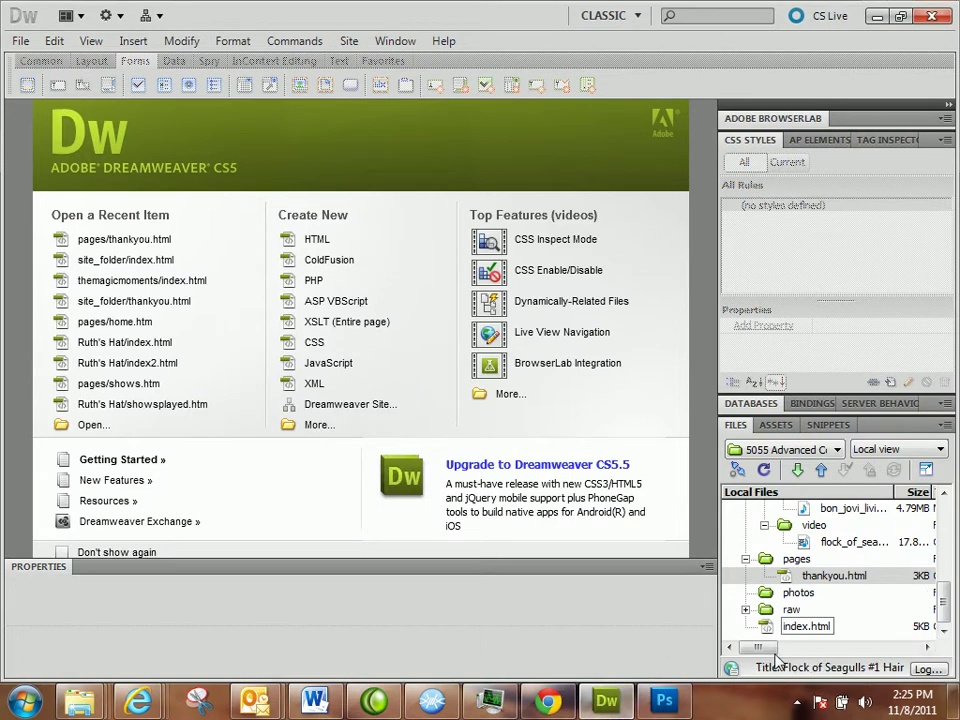
Open index.html in Design view and scroll down to the More About FOS section
double_click(793, 626)
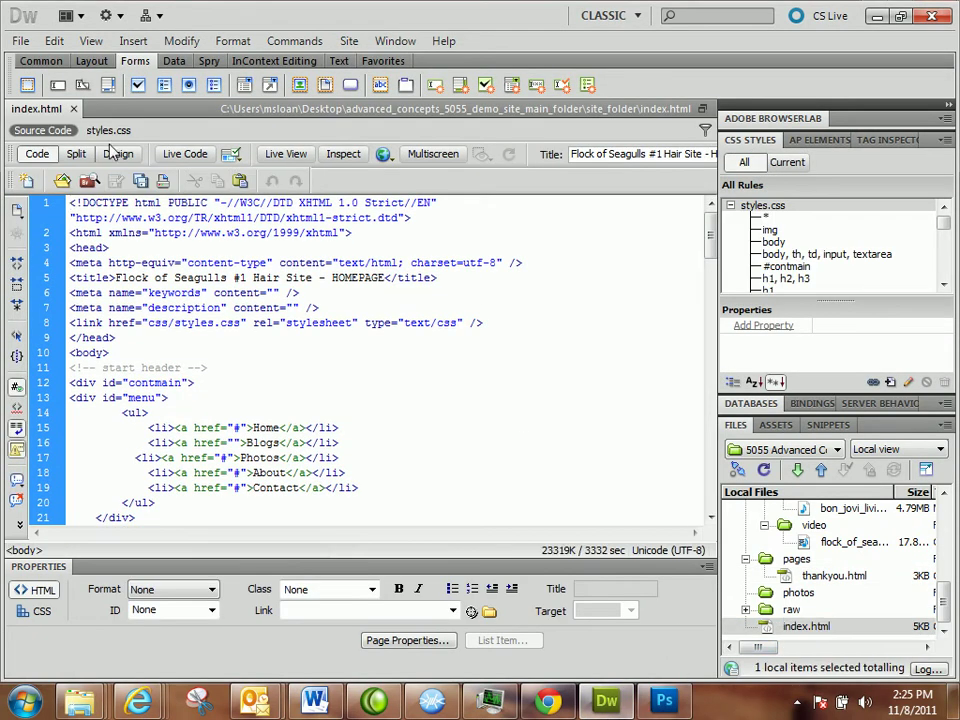
click(117, 153)
scroll(400, 404, down, 5)
scroll(400, 404, down, 5)
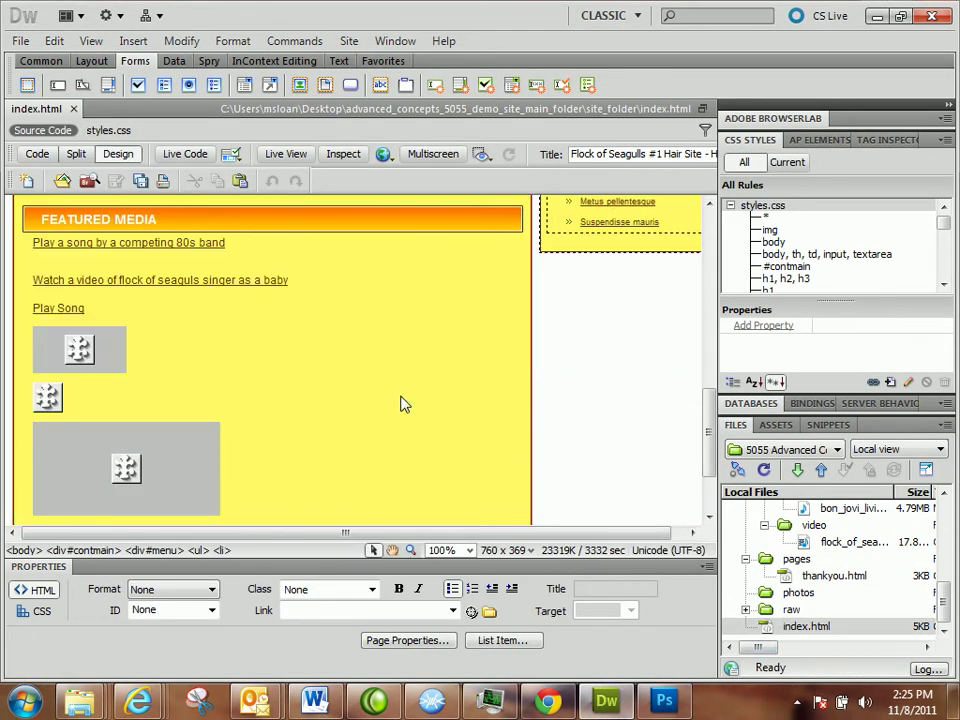
Replace the MORE ABOUT FOS heading text with COUPONS and delete the 'coming soon' line beneath it
drag(165, 454, 38, 454)
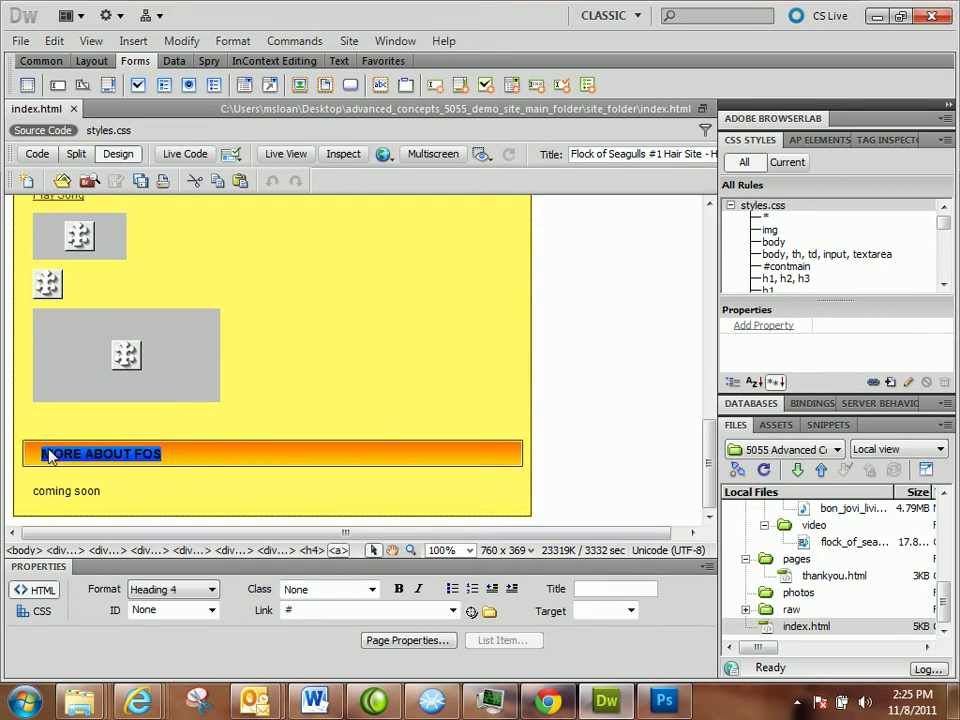
key(BackSpace)
text(J)
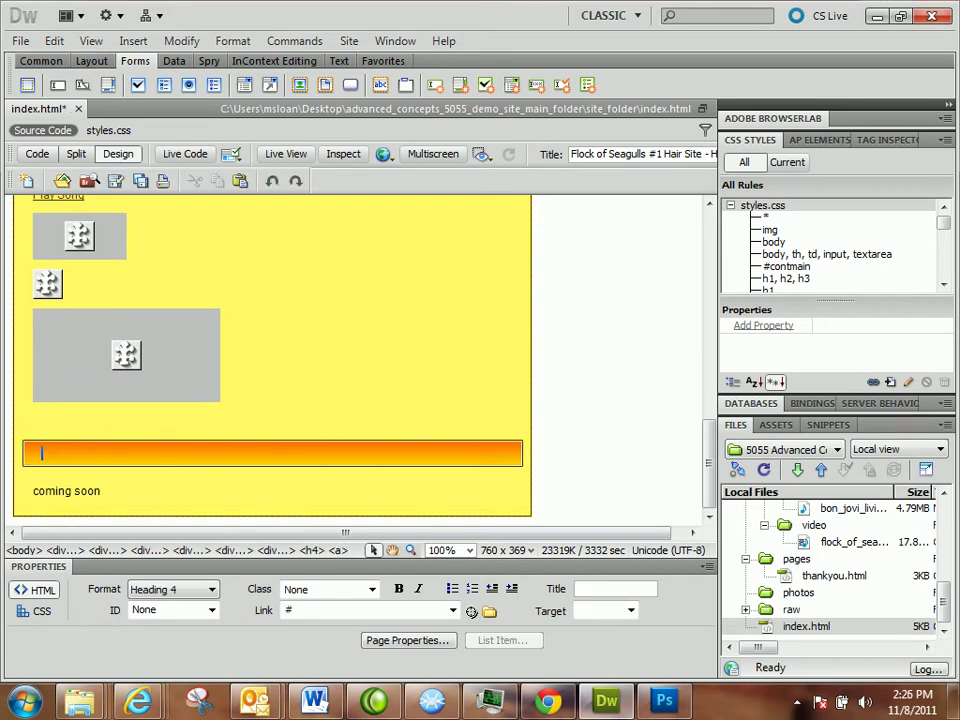
text(THE S)
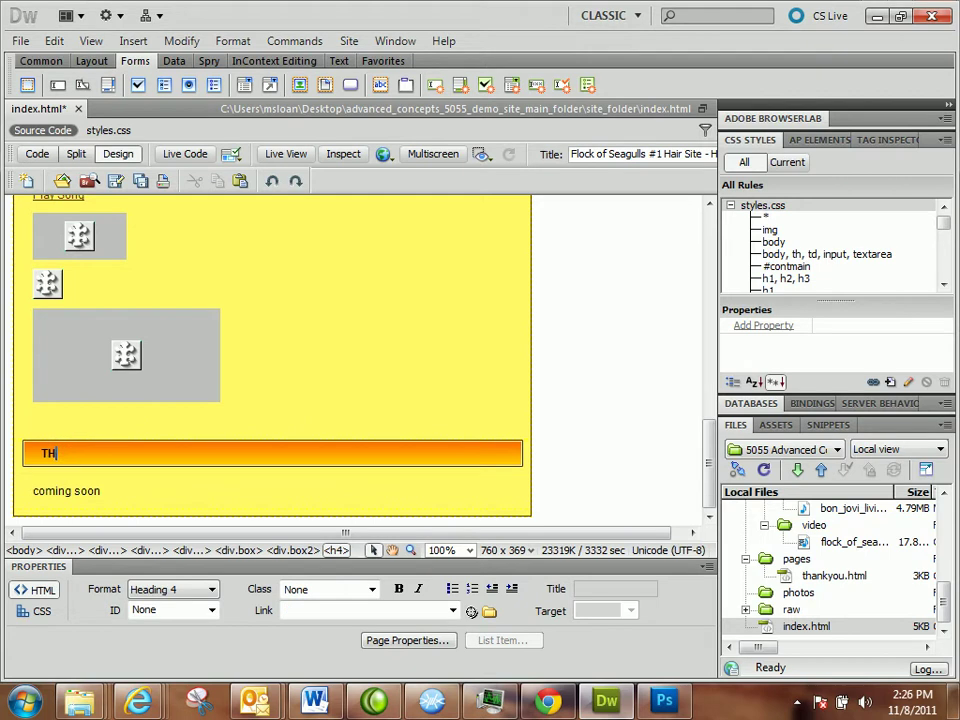
key(ctrl+z)
key(ctrl+z)
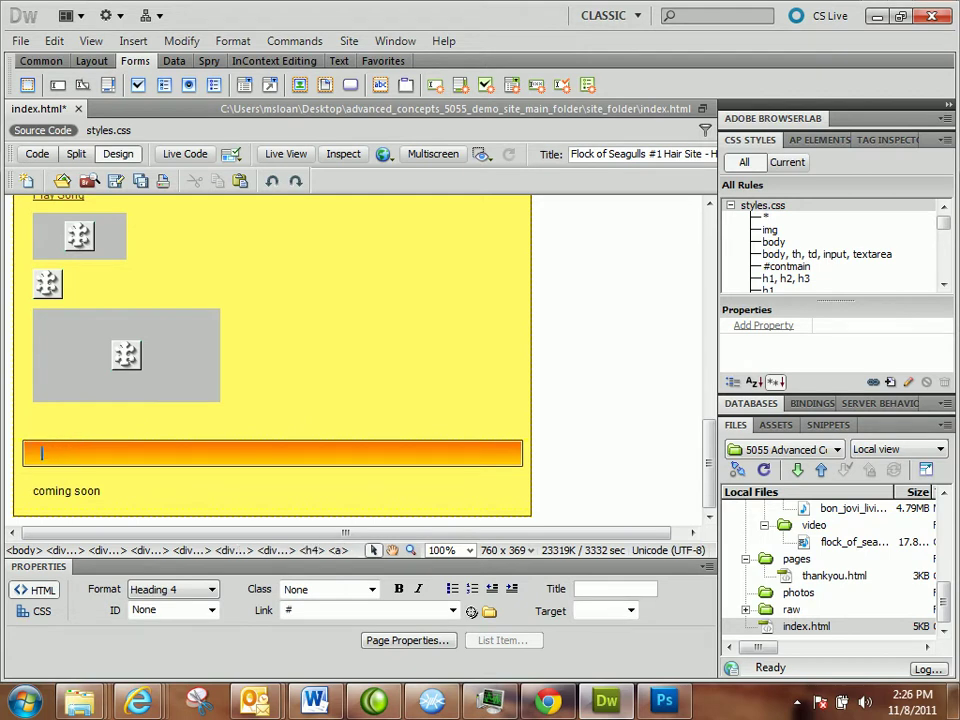
text(Ext)
key(ctrl+z)
key(ctrl+z)
text(JENTER THE RECORD)
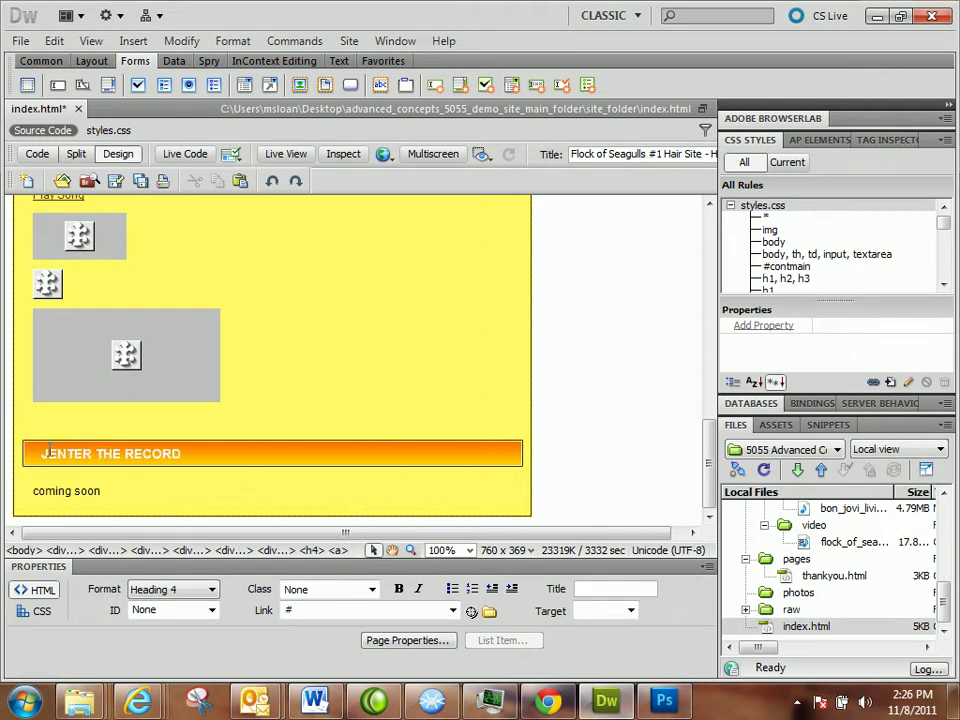
text( STORE)
key(ctrl+shift+Left)
key(ctrl+shift+Left)
key(ctrl+shift+Left)
text(COUPONS)
key(BackSpace)
key(BackSpace)
key(BackSpace)
key(BackSpace)
key(BackSpace)
key(BackSpace)
key(BackSpace)
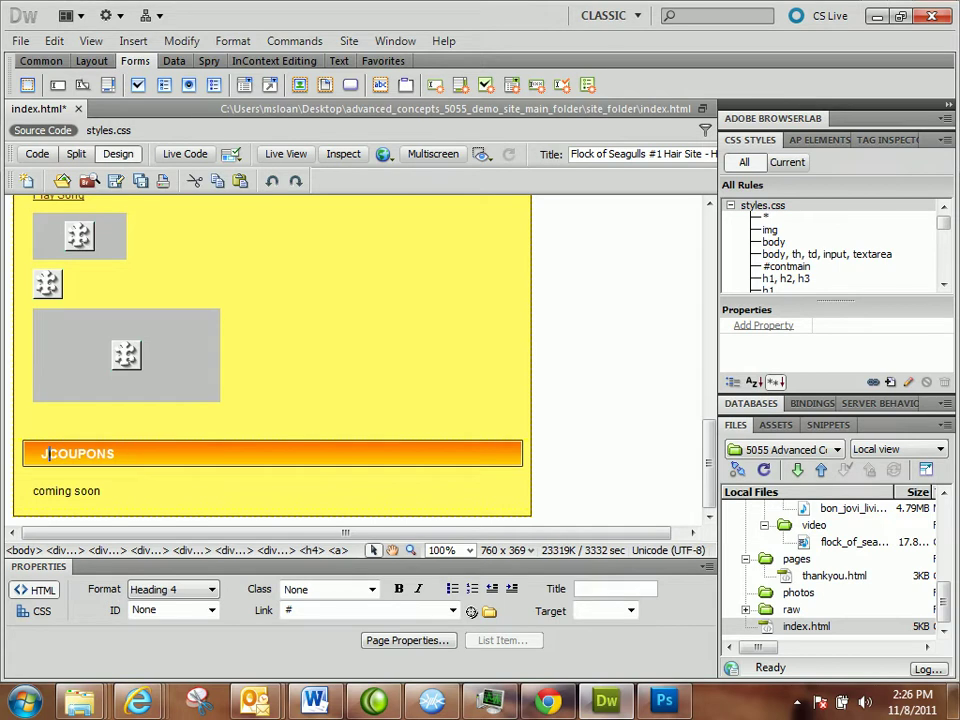
drag(135, 490, 15, 492)
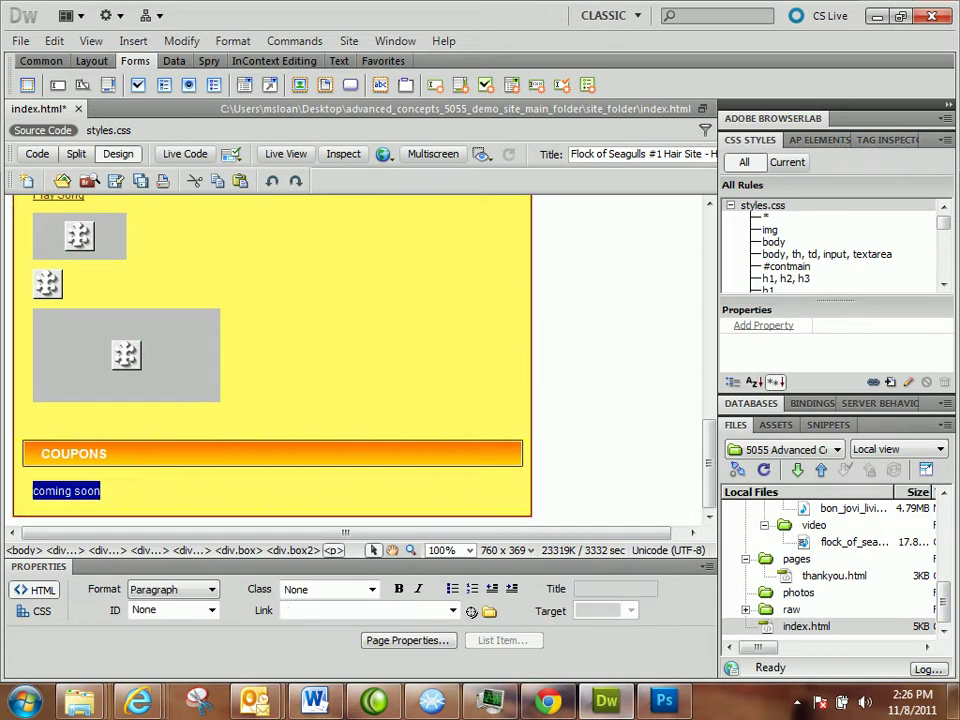
key(Delete)
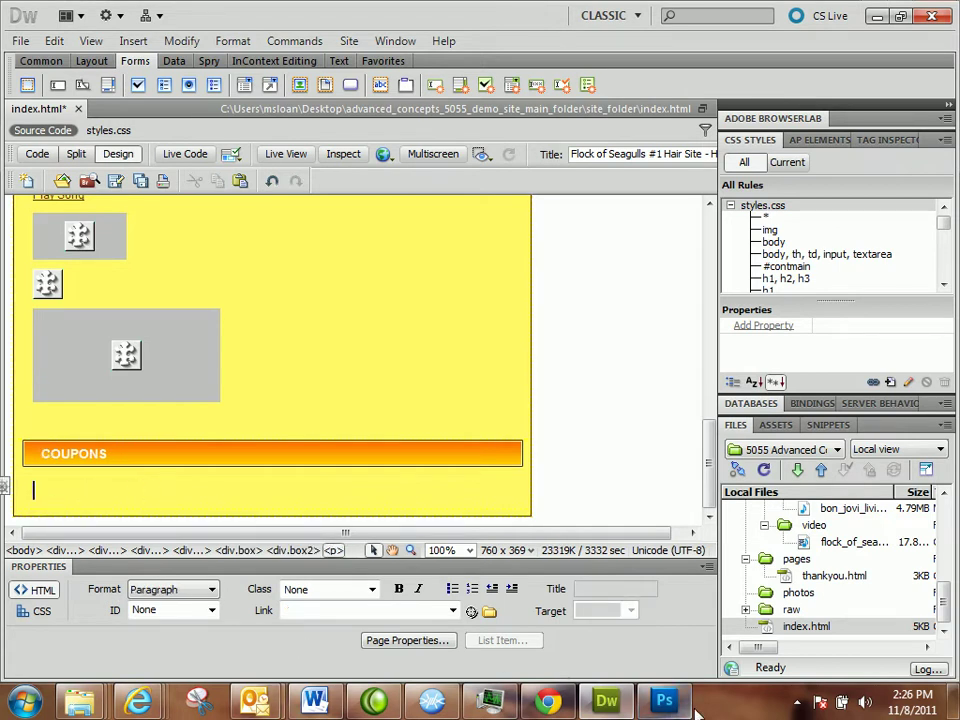
Select the content section and inspect the #contmain and #main rules, viewing #main's Box settings unchanged
click(533, 513)
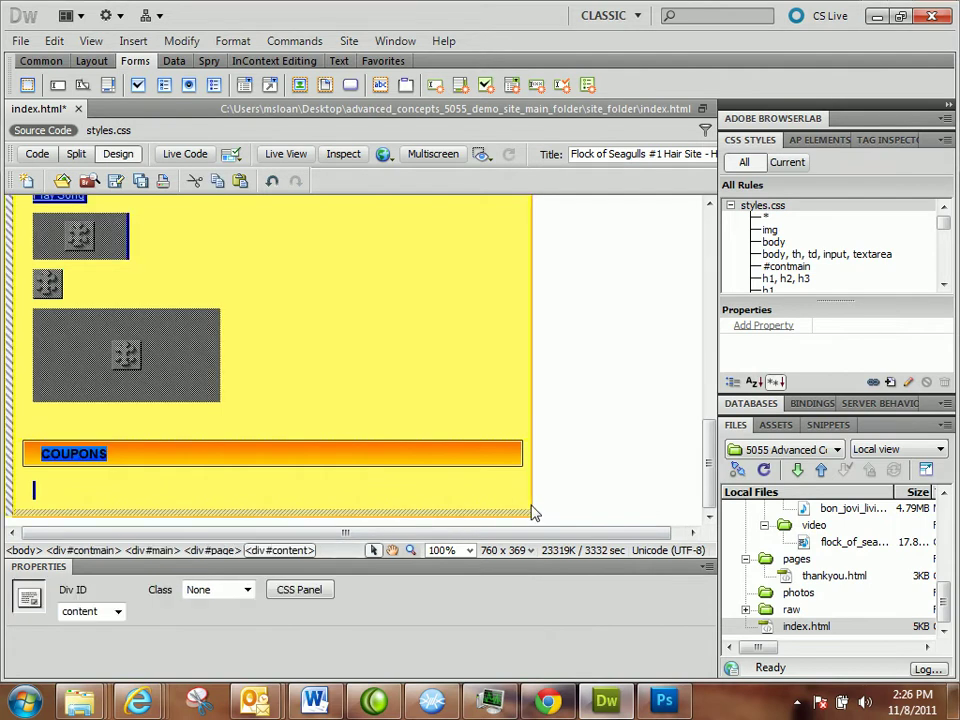
click(945, 285)
click(786, 254)
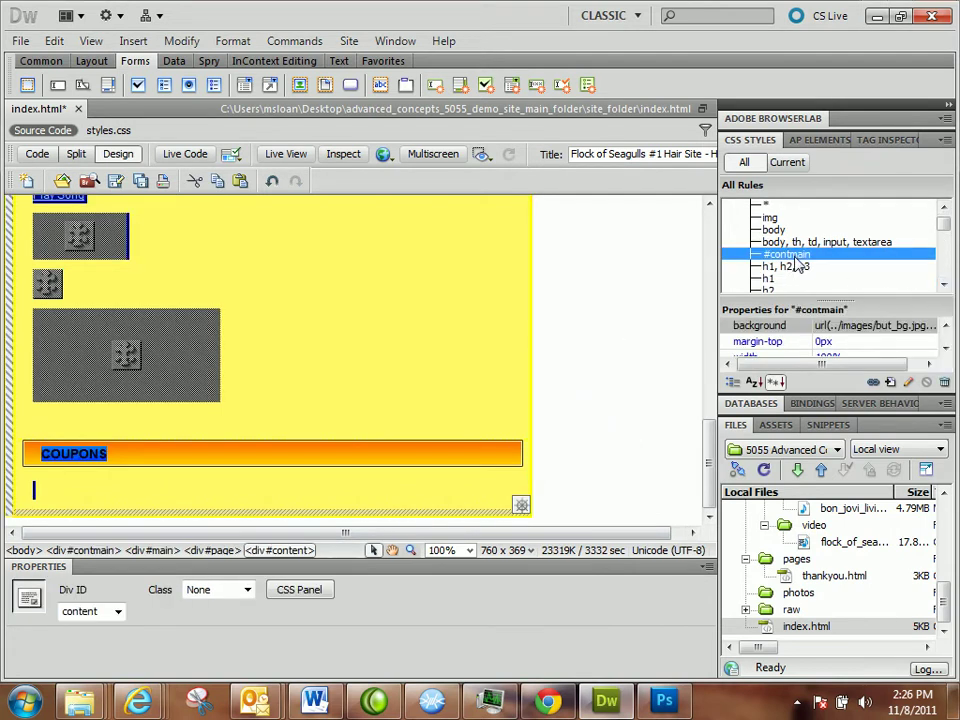
click(946, 357)
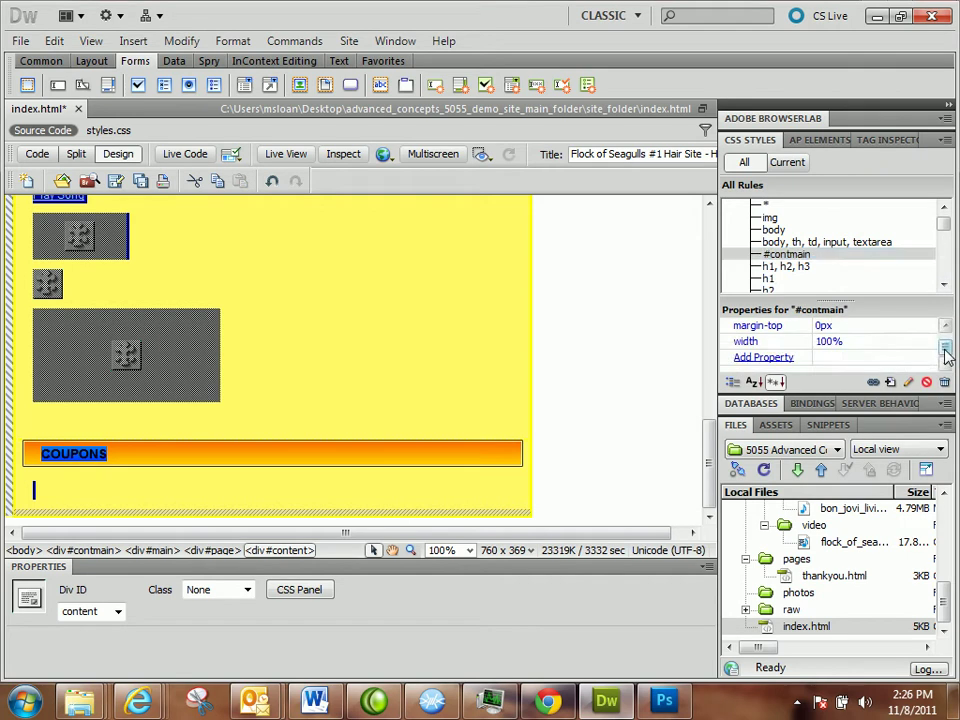
click(945, 285)
drag(945, 285, 945, 286)
click(790, 218)
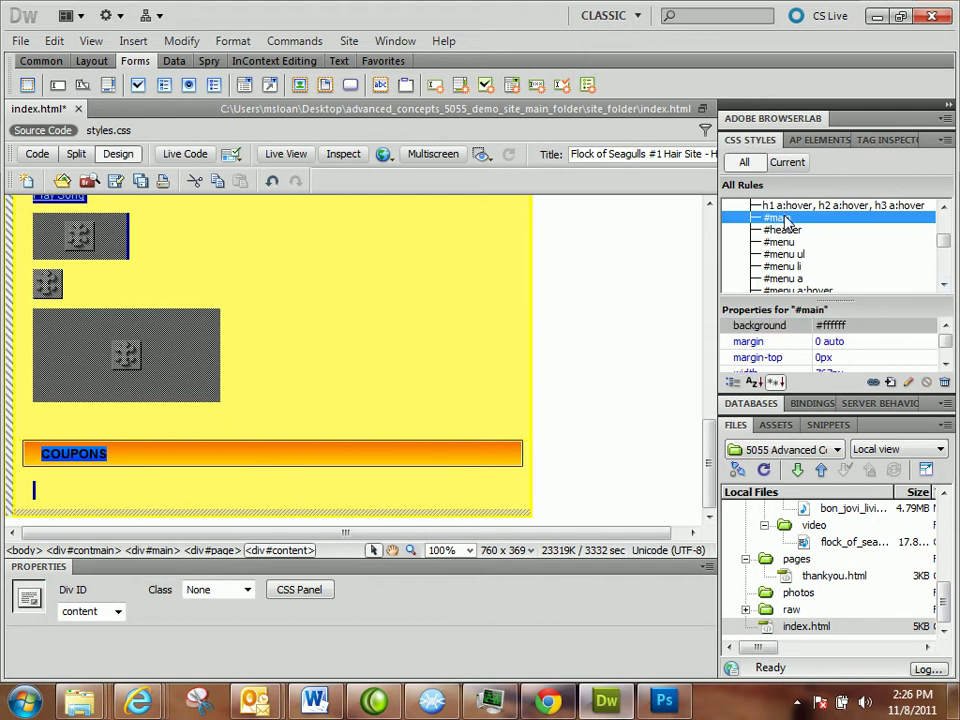
double_click(806, 223)
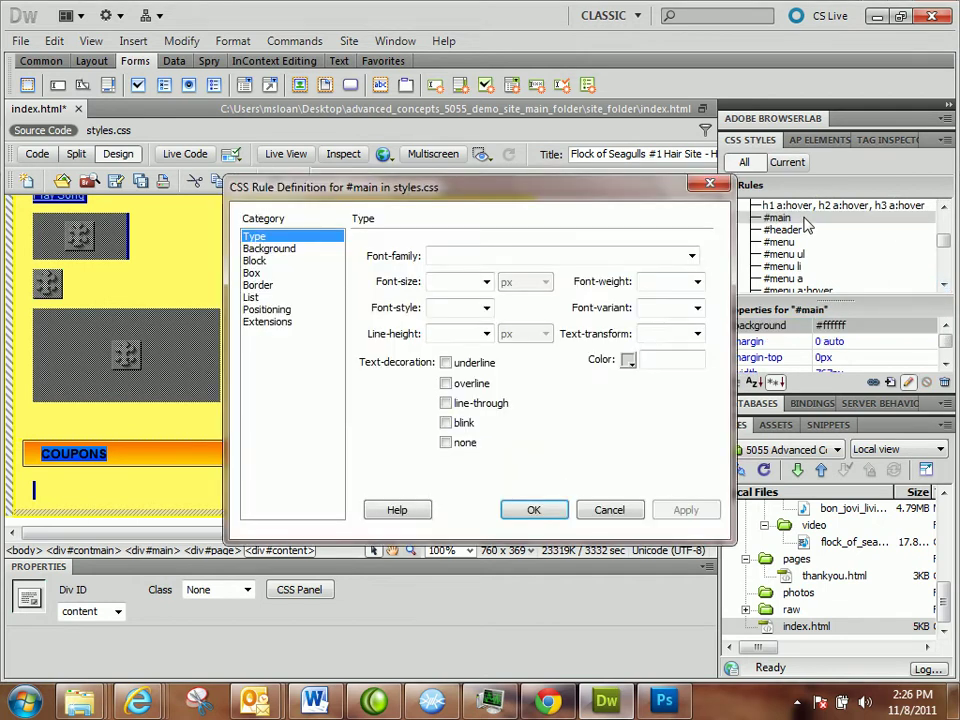
click(256, 273)
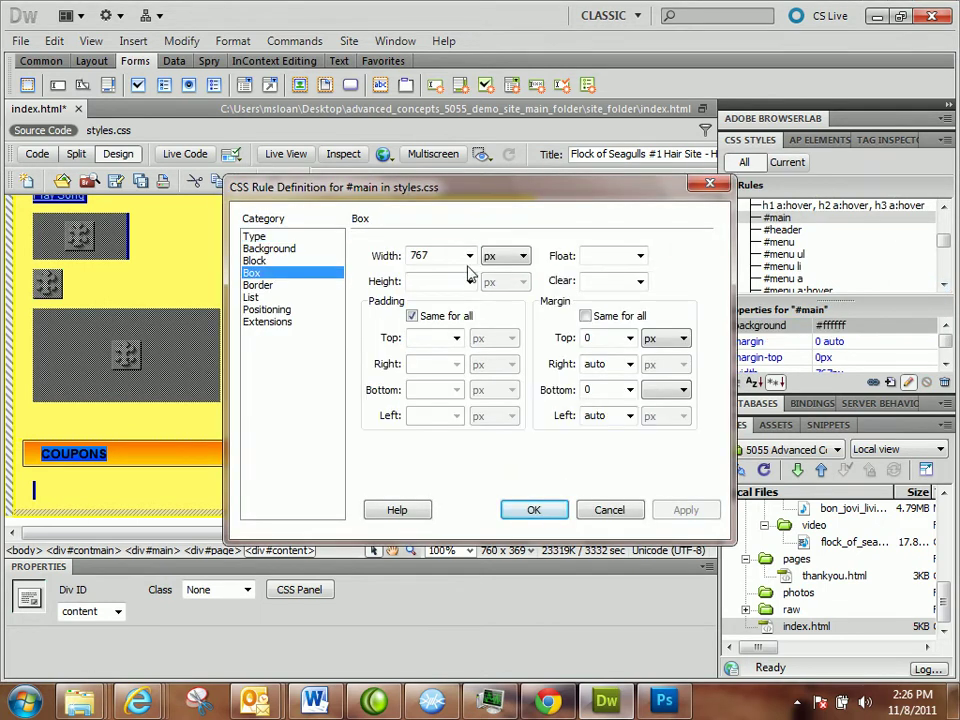
click(609, 509)
Work through entries in the CSS Styles panel and scroll the page back up
click(942, 286)
click(943, 286)
click(944, 287)
click(943, 208)
click(943, 208)
click(943, 208)
click(943, 208)
click(943, 208)
click(943, 208)
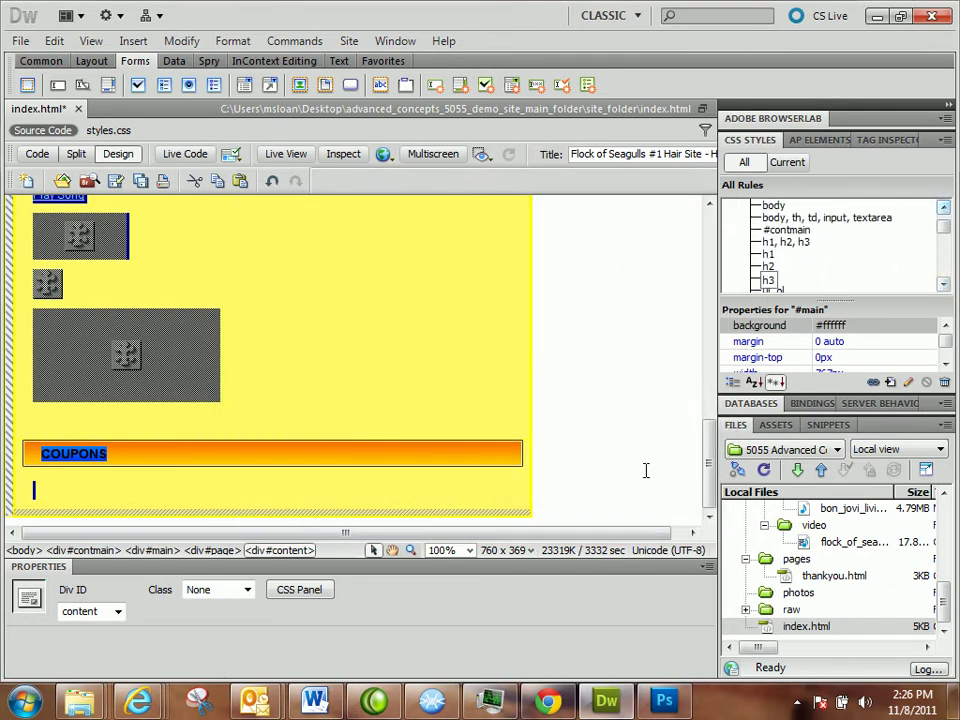
scroll(698, 342, up, 5)
scroll(698, 342, up, 3)
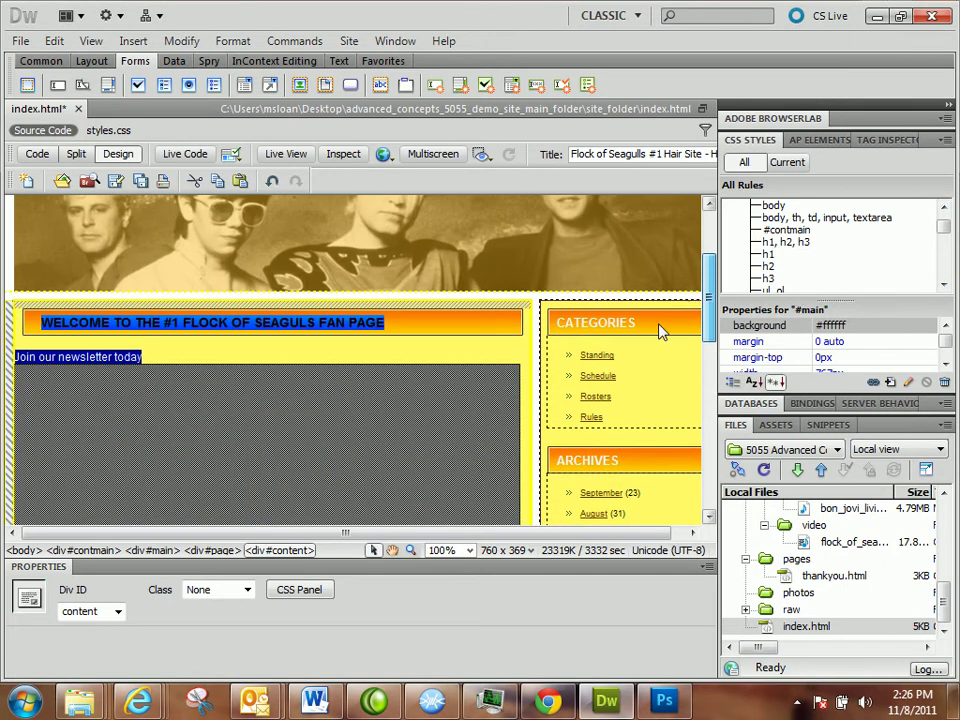
Select the page div and newsletter box div and show Current styles for the selection
click(212, 550)
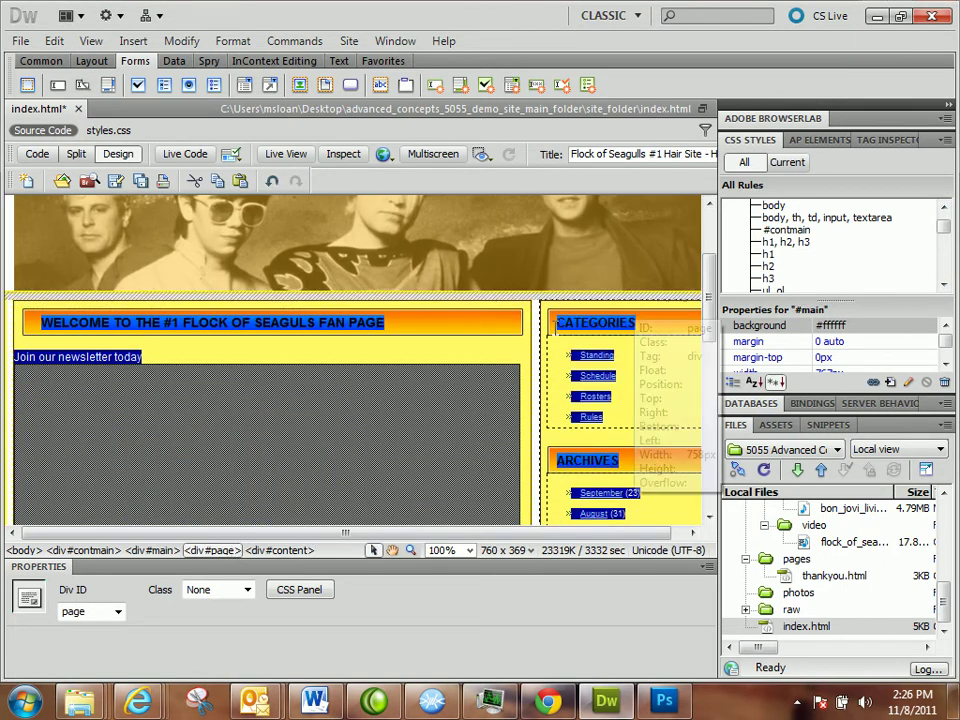
click(388, 338)
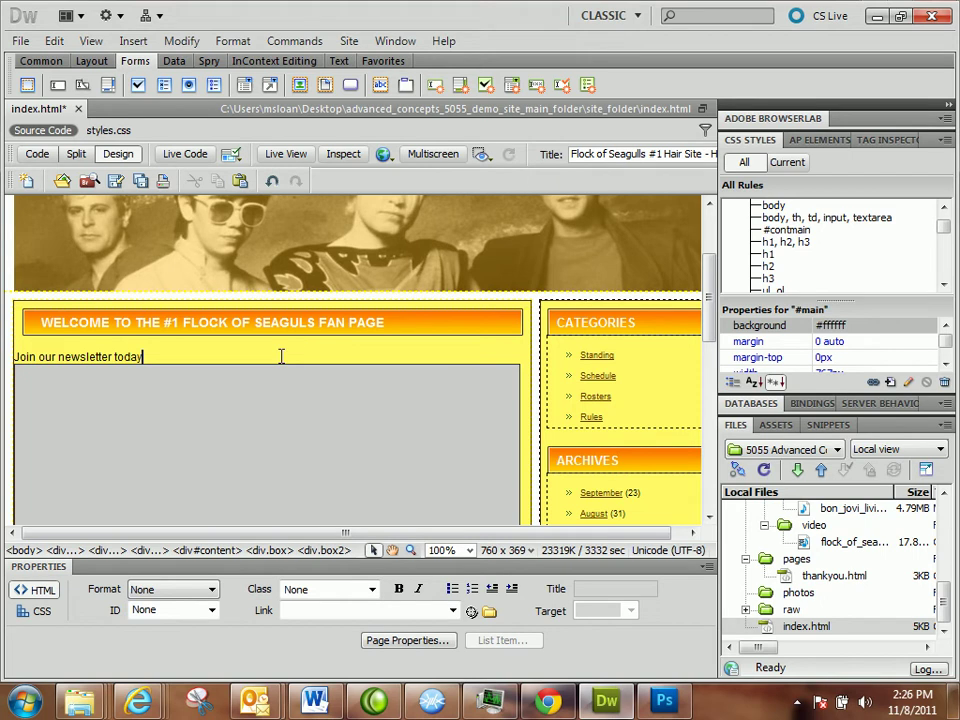
click(335, 551)
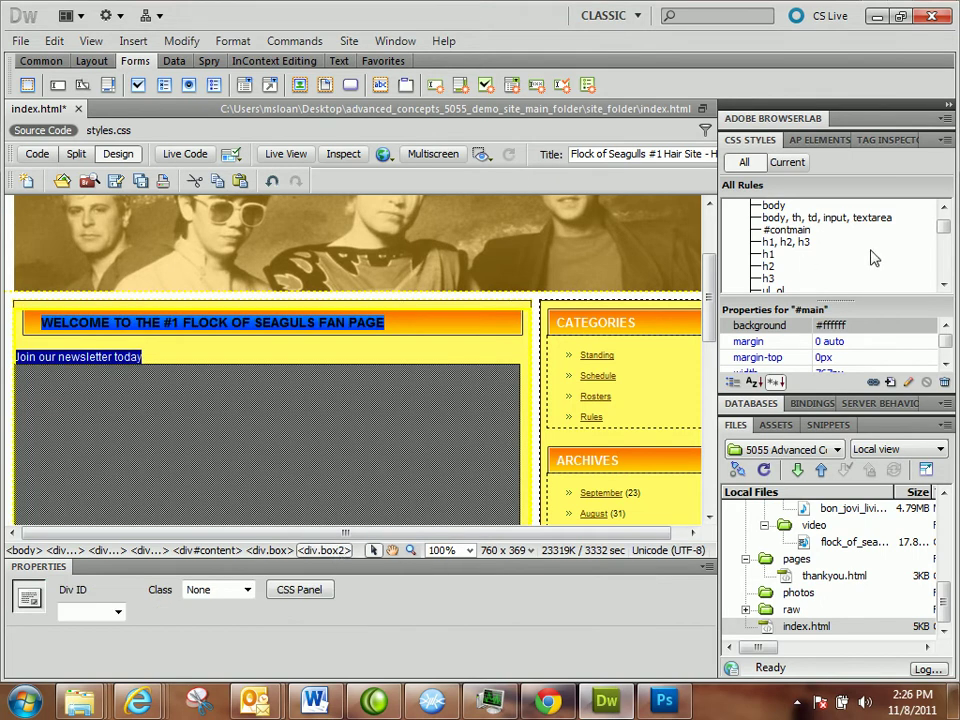
drag(943, 226, 945, 238)
click(787, 162)
click(945, 238)
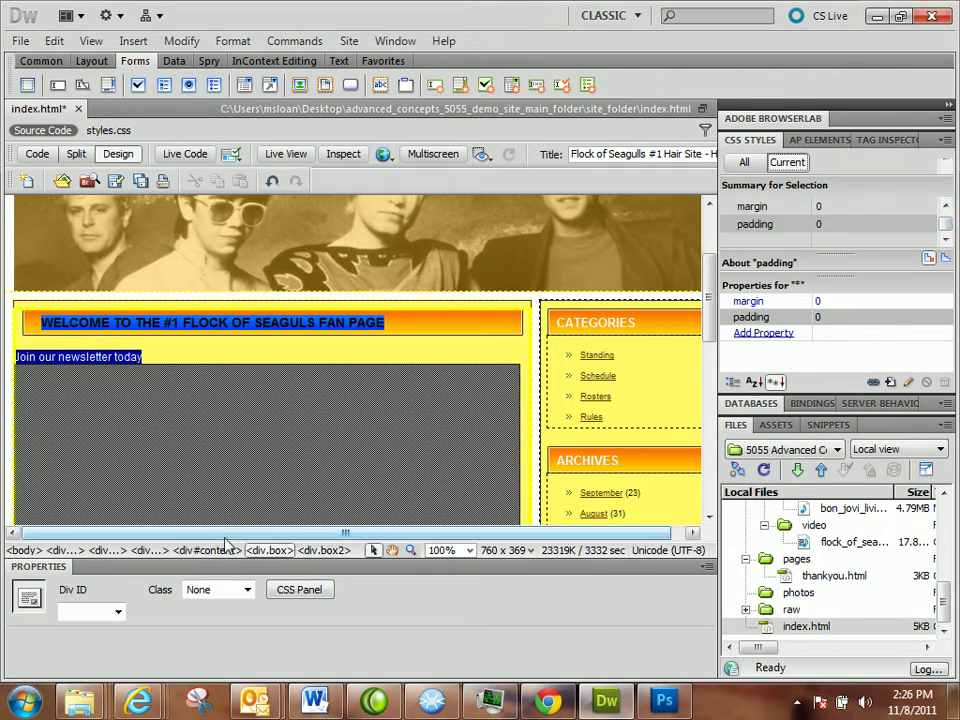
Select the content div and inspect its 551px width property
click(212, 550)
click(945, 206)
click(945, 206)
click(945, 206)
click(945, 206)
click(945, 206)
click(945, 206)
click(945, 206)
click(945, 238)
click(945, 238)
click(945, 238)
click(945, 238)
click(850, 206)
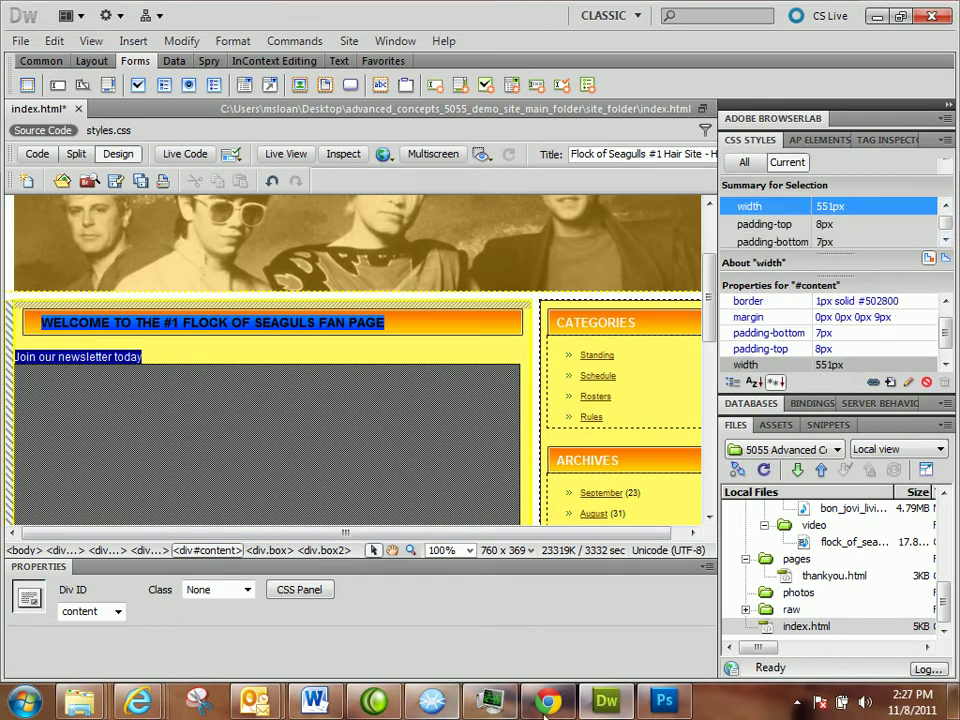
Confirm album_cover.png is 162 × 160 pixels at 72 ppi, then pick the Type tool's font list
click(665, 700)
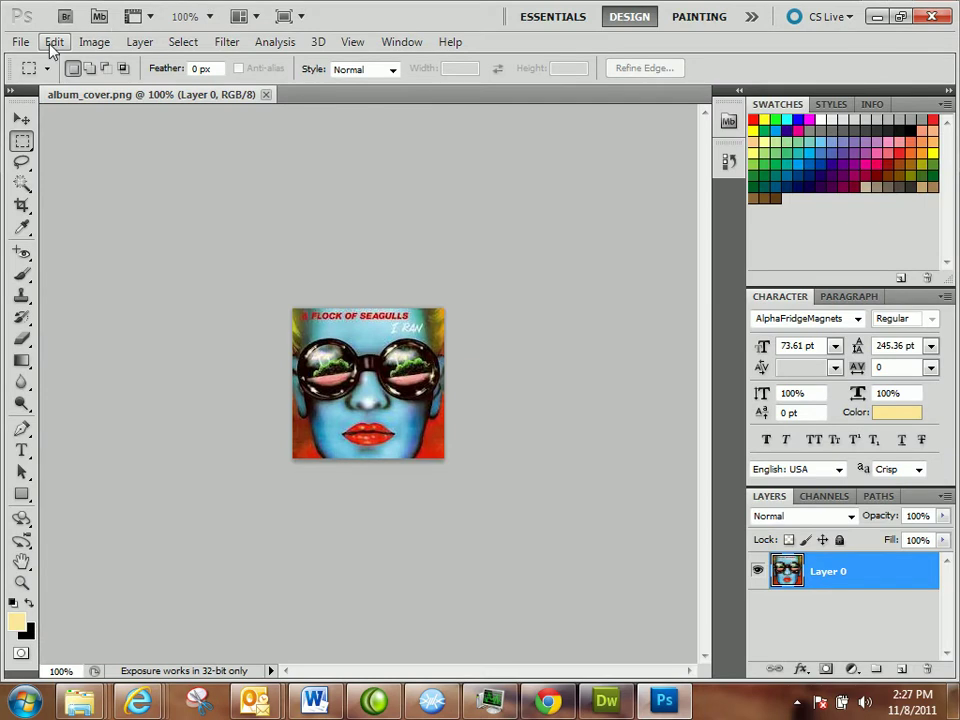
click(98, 42)
click(150, 175)
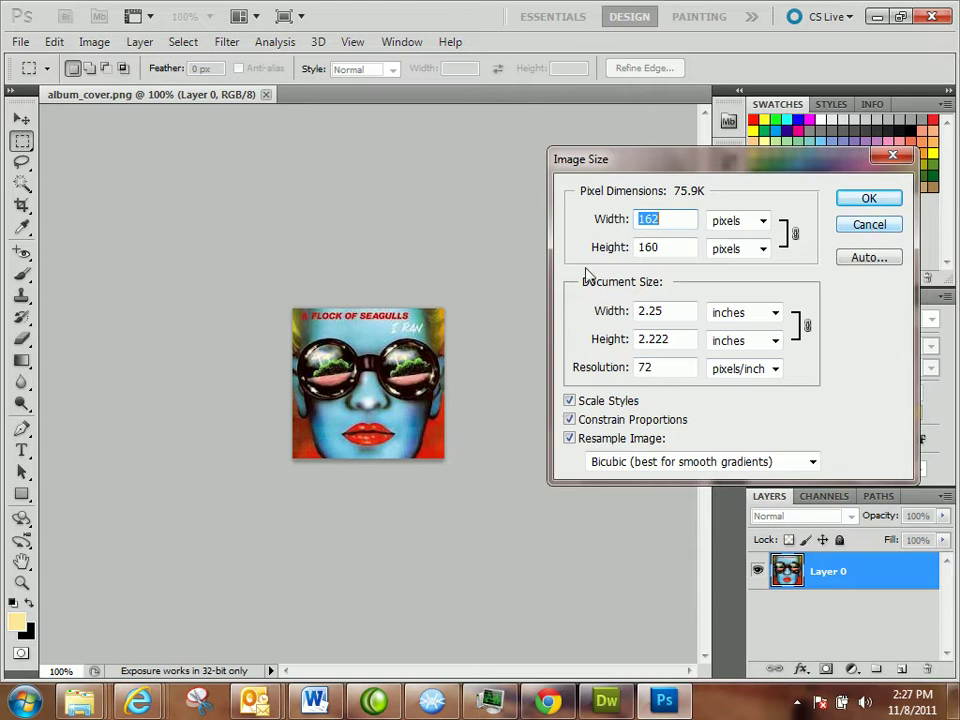
click(866, 228)
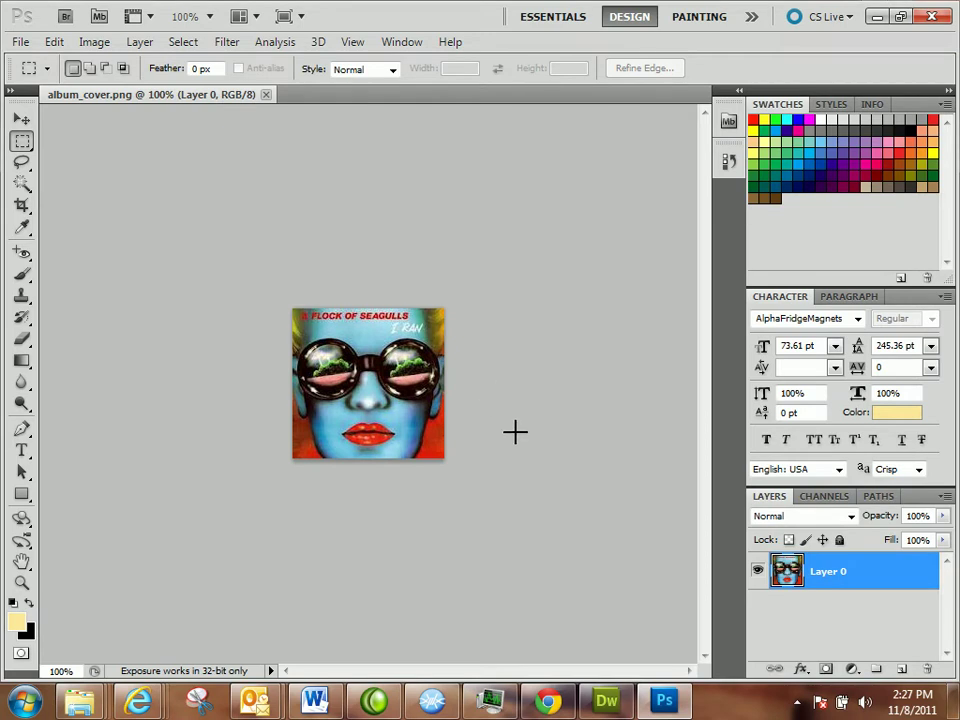
click(21, 451)
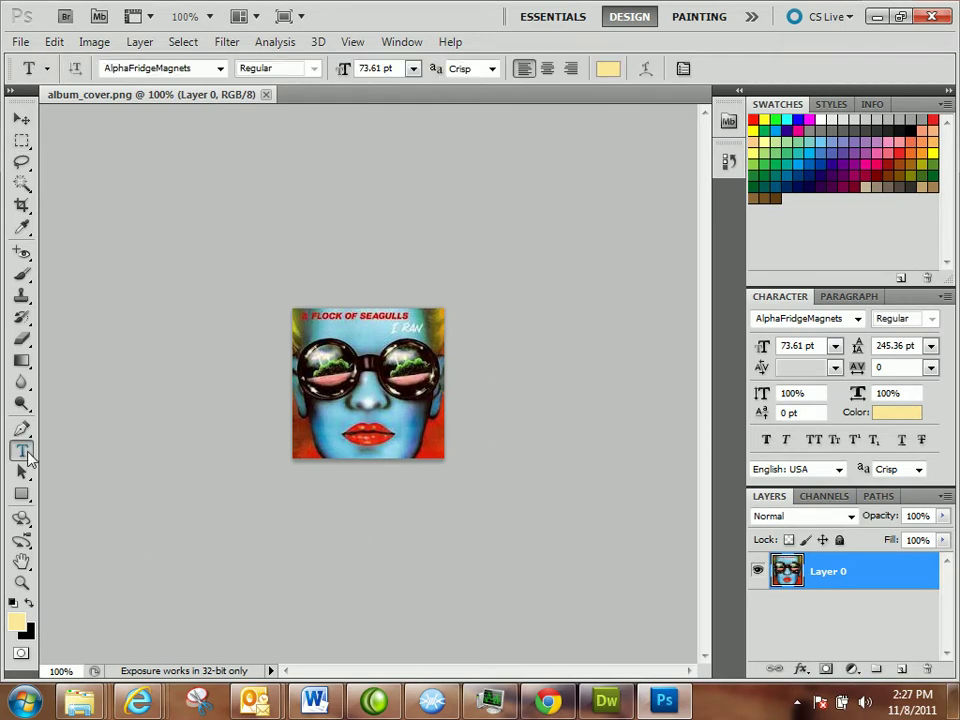
click(220, 68)
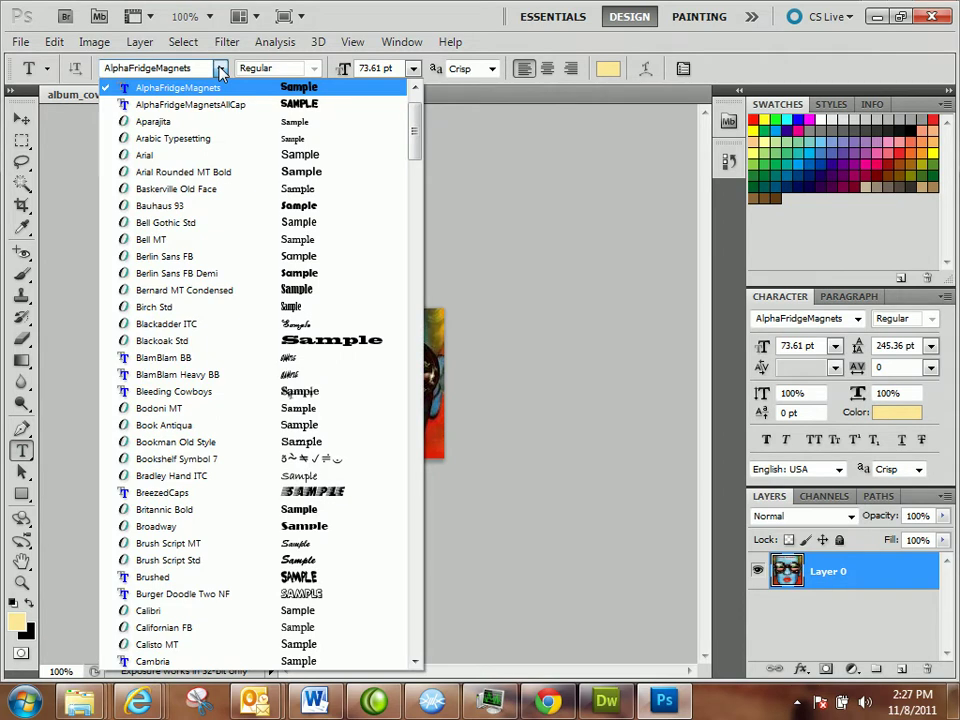
Set the type to Blackoak Std in white (ffffff)
click(317, 344)
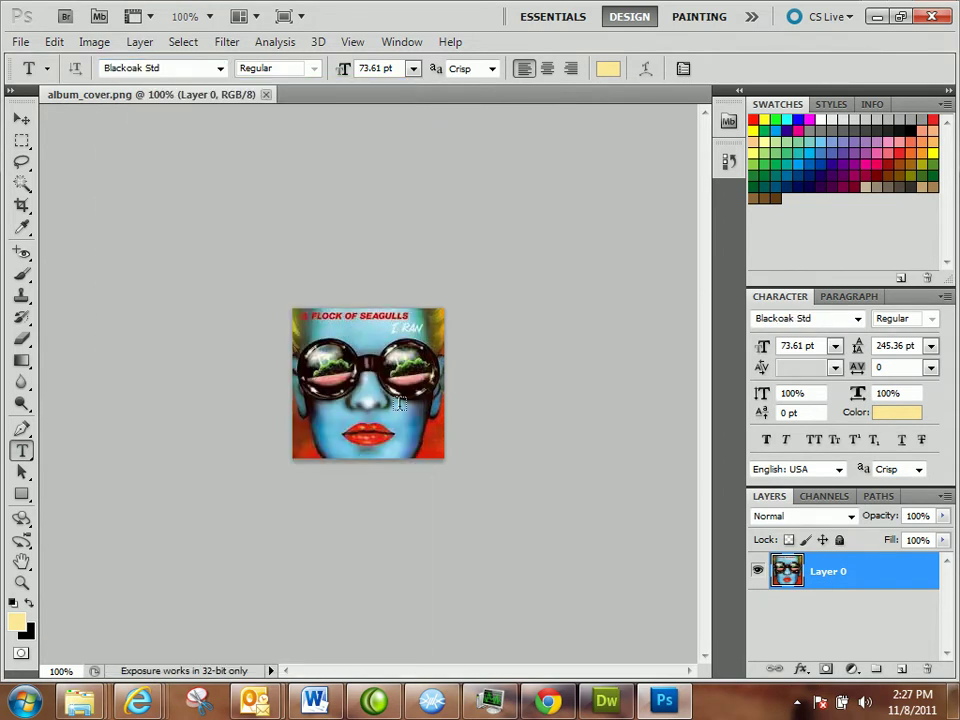
click(884, 414)
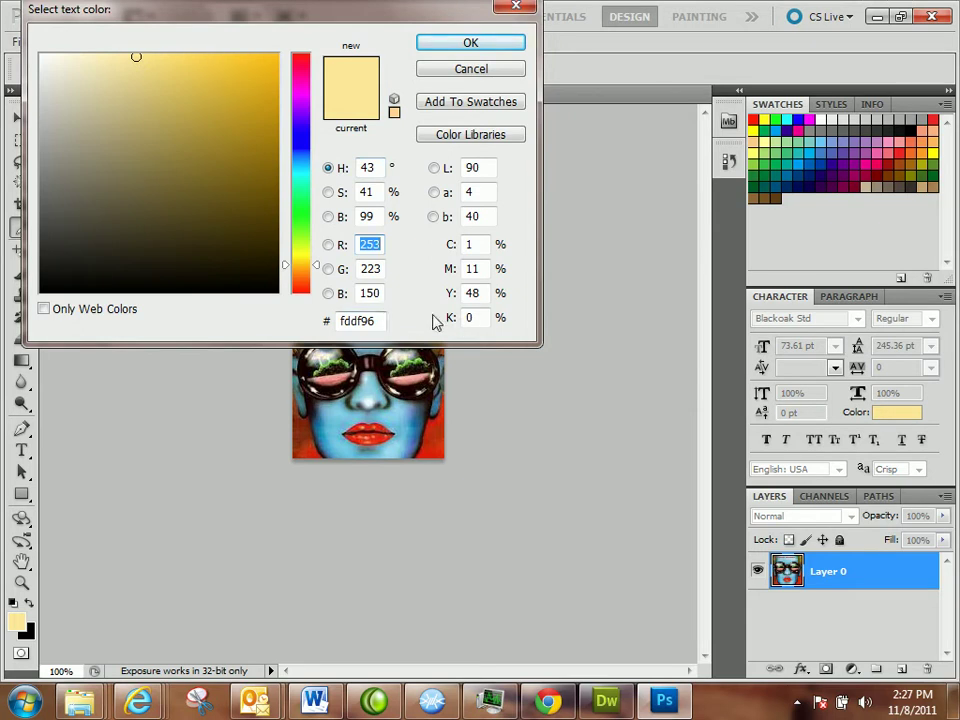
double_click(384, 318)
text(ffffff)
click(454, 43)
Type '20' across the cover's sunglasses, size it to 20 pt, and commit the layer
click(236, 268)
text(20)
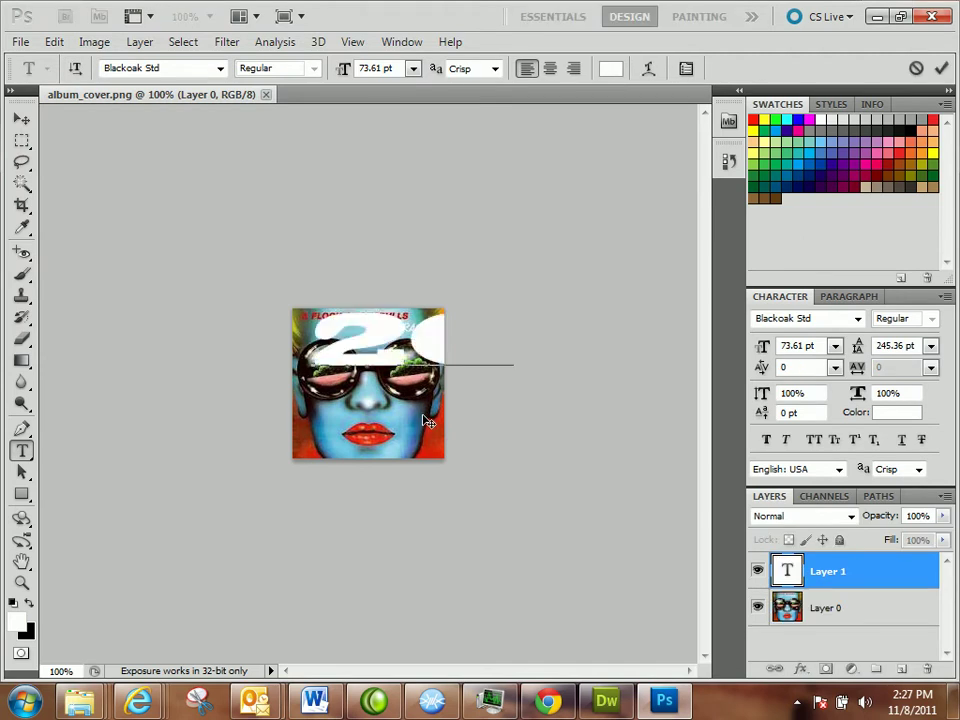
key(ctrl+a)
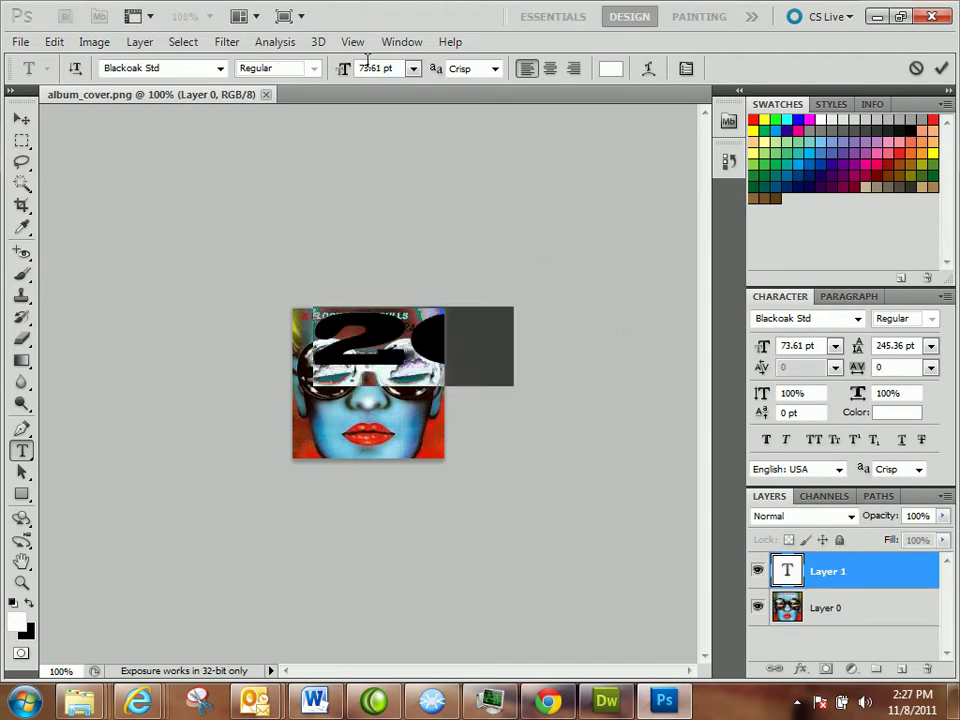
click(380, 67)
text(12)
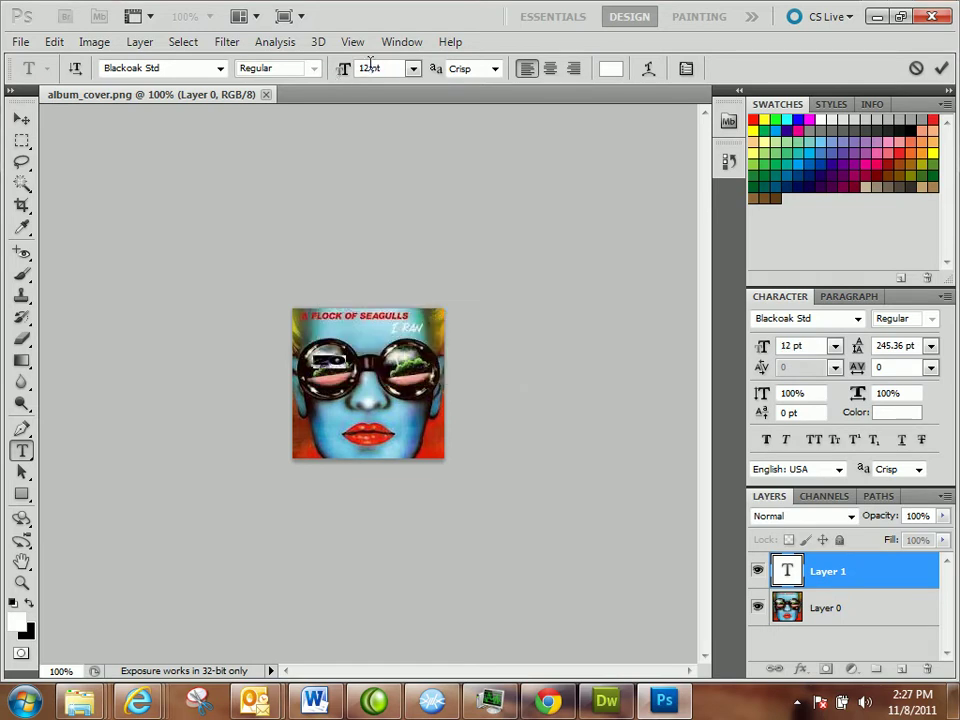
click(370, 67)
text(20)
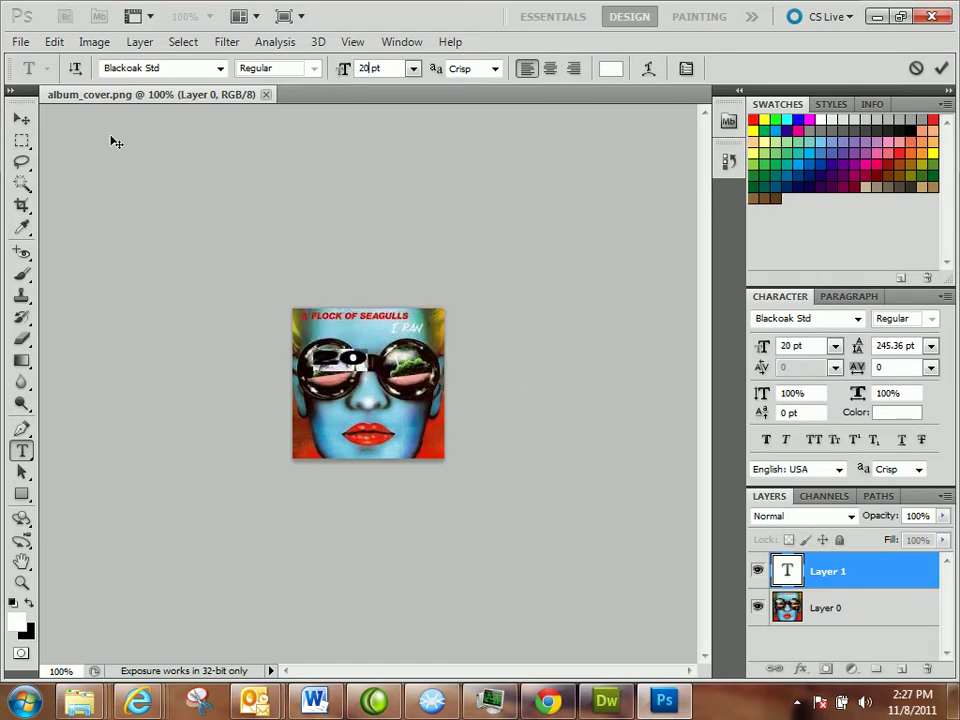
click(24, 122)
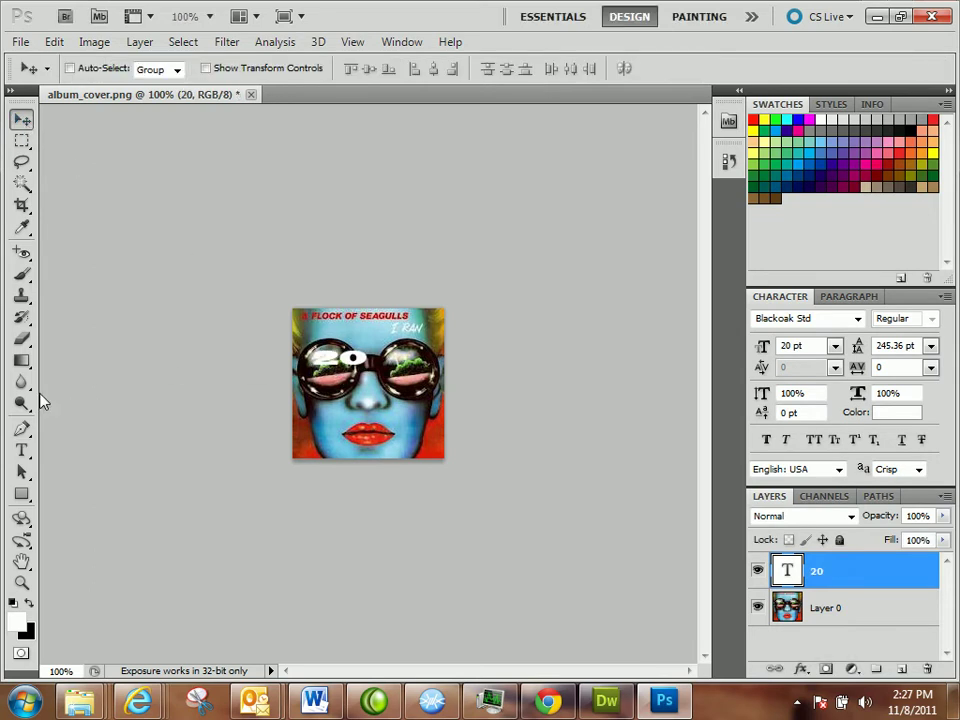
click(20, 455)
Extend the text to '20%' and set its leading to 25 pt
click(335, 352)
text(%)
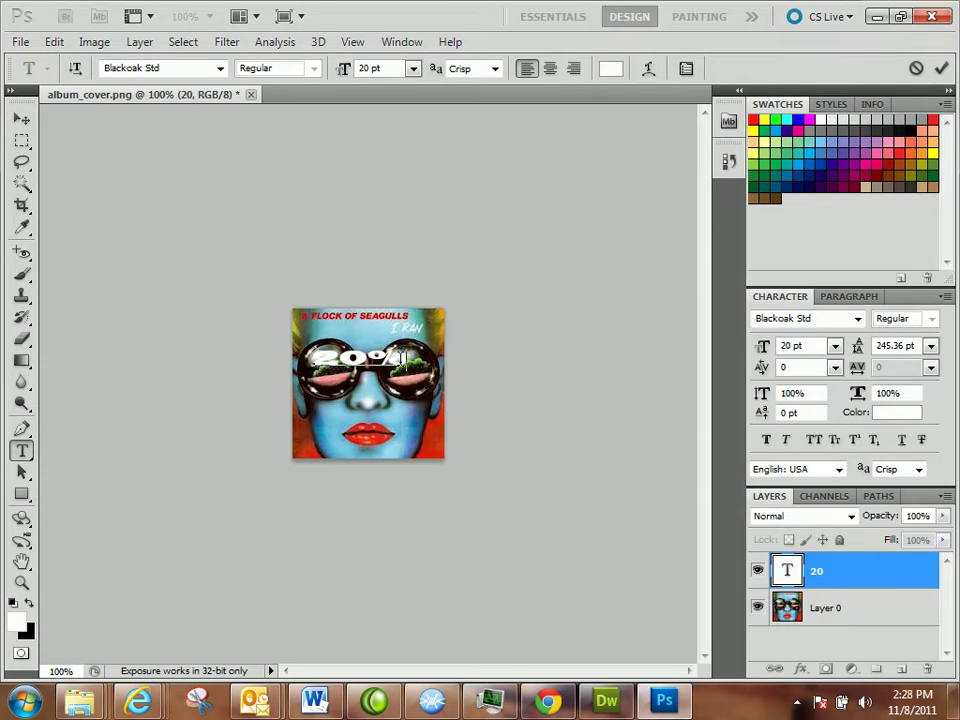
drag(398, 358, 370, 352)
key(ctrl+a)
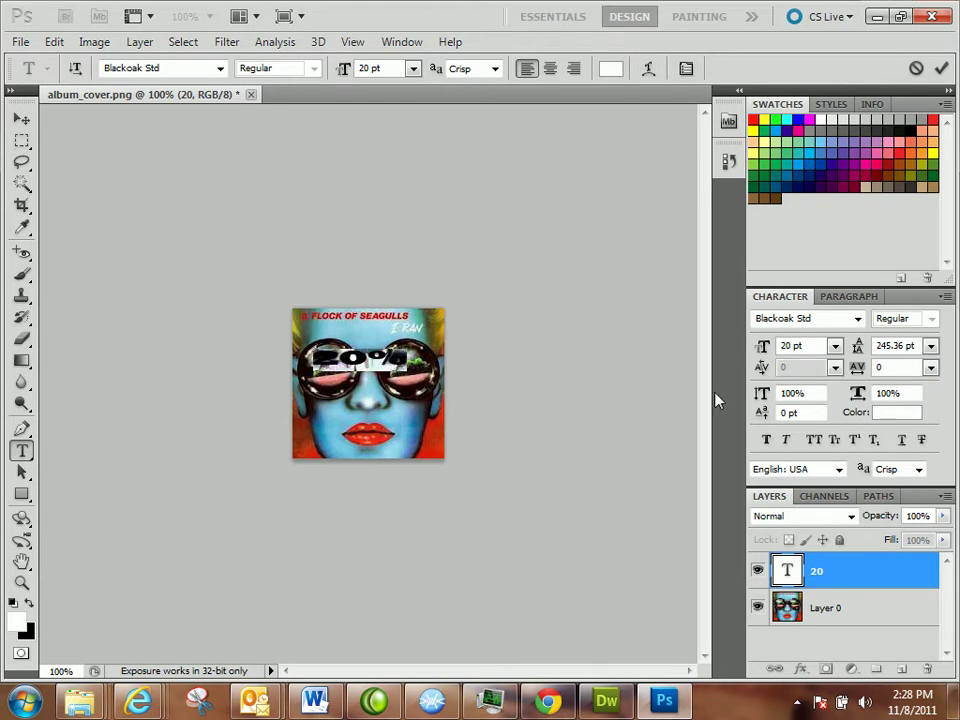
click(903, 344)
text(25)
key(Return)
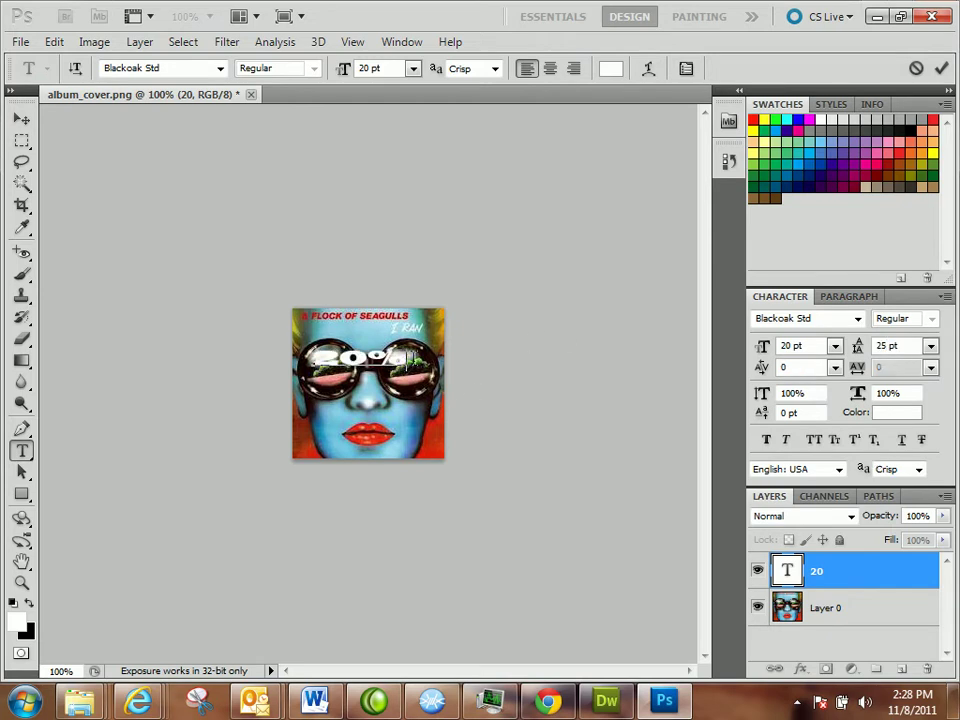
Add OFF and NOW as lines below 20% and GET as a line above it
text(off)
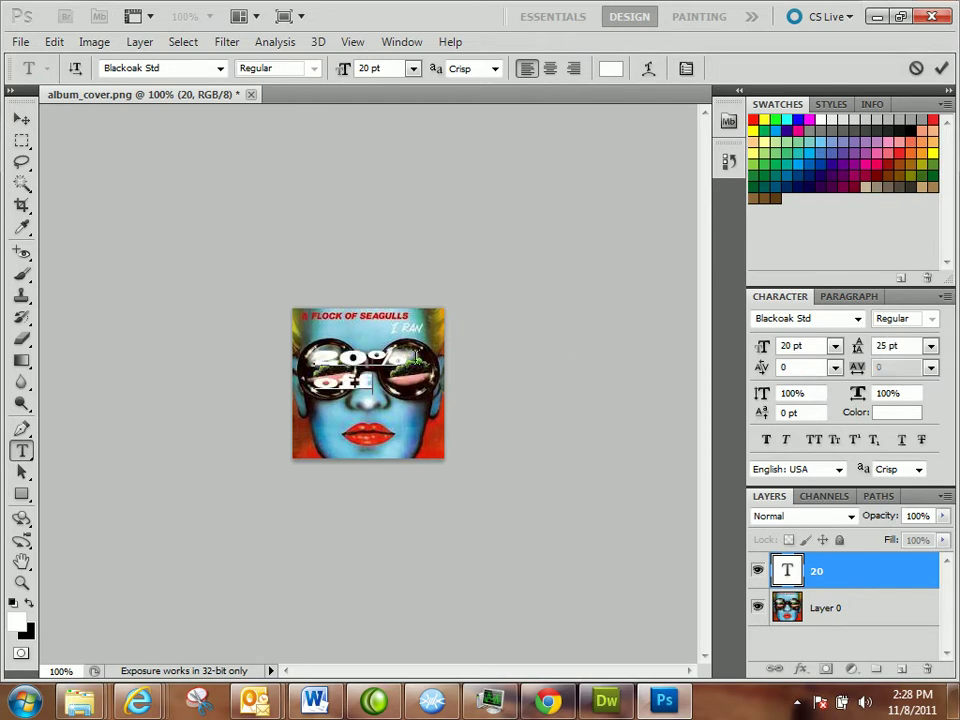
key(BackSpace)
key(BackSpace)
key(BackSpace)
text(OFF)
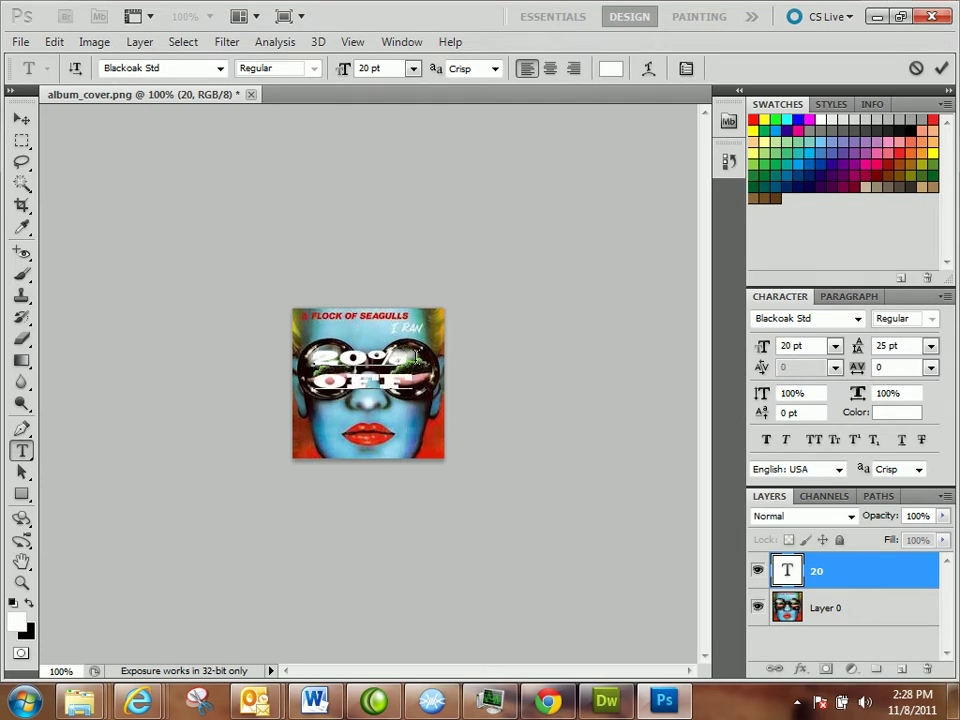
key(Return)
text(THIS)
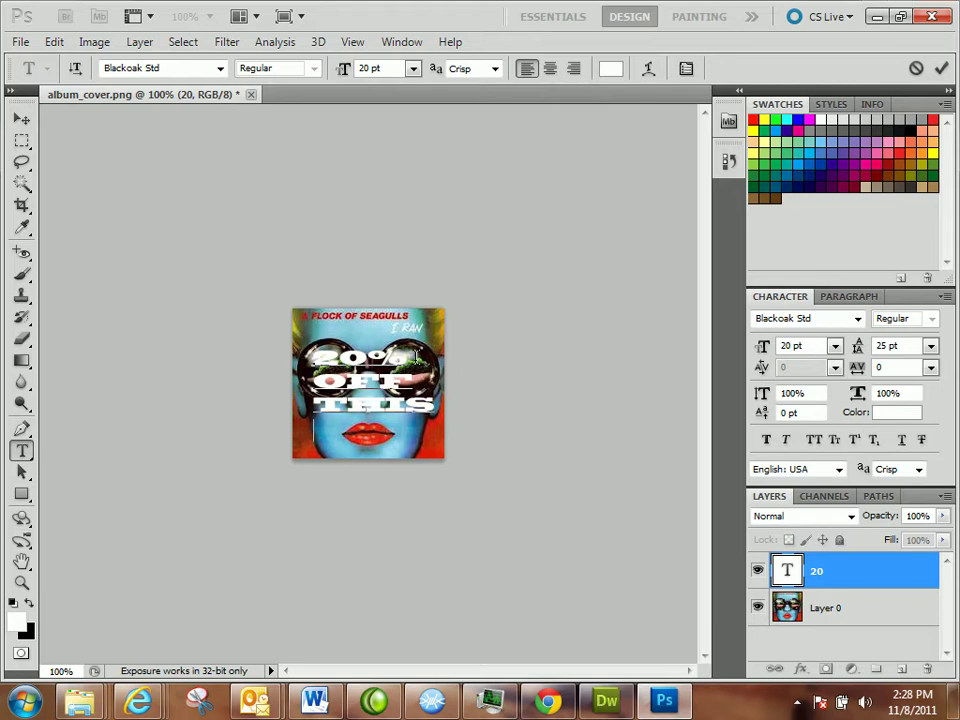
key(Return)
text(WEEKEN)
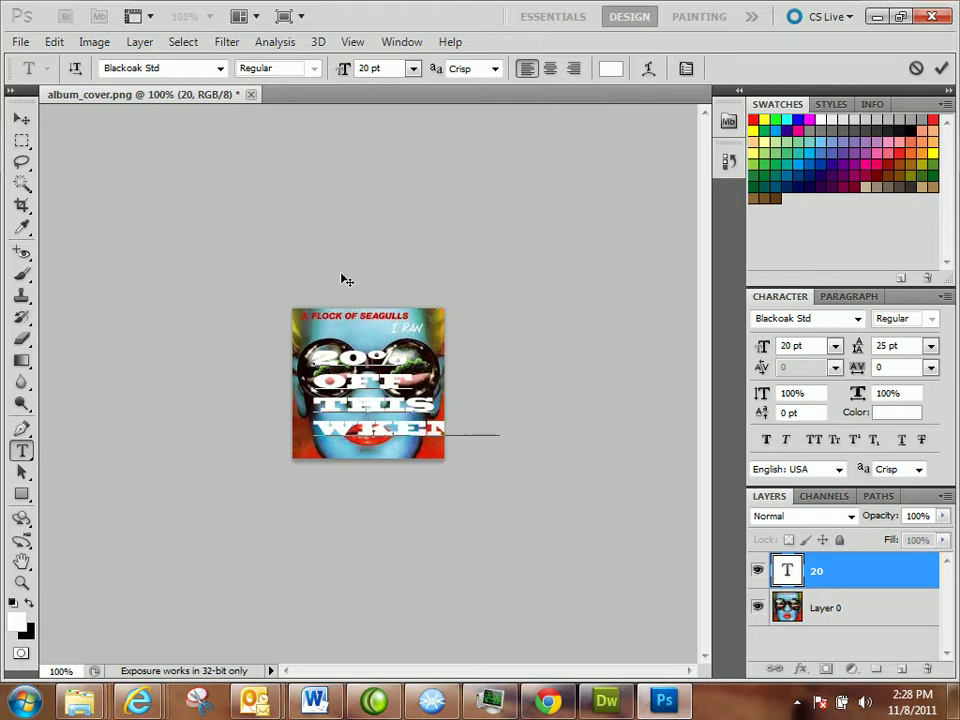
drag(325, 410, 557, 431)
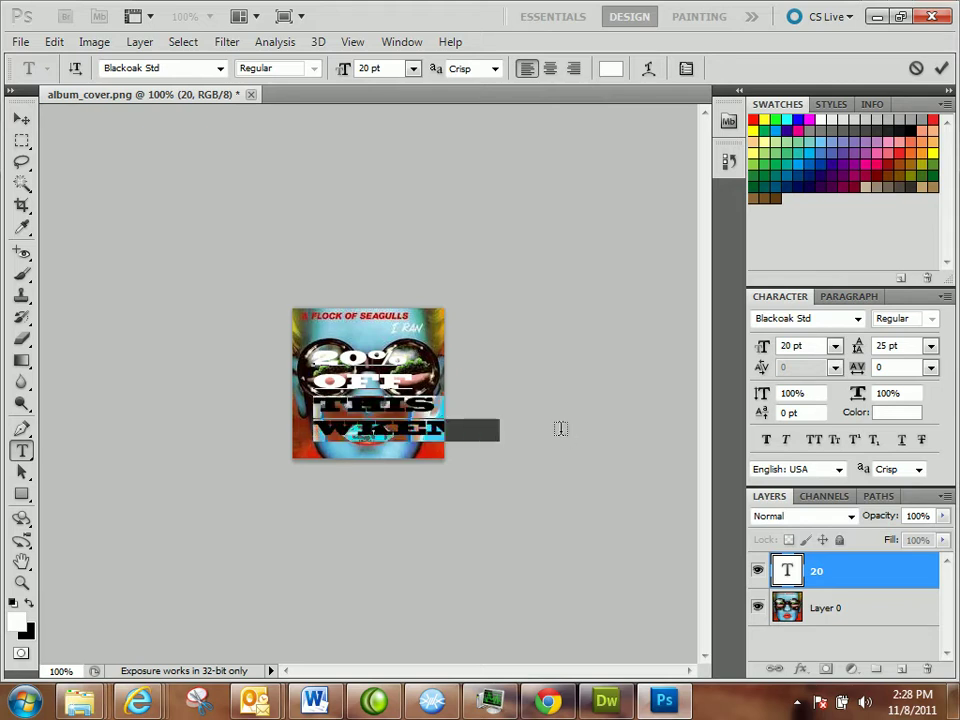
text(NOW)
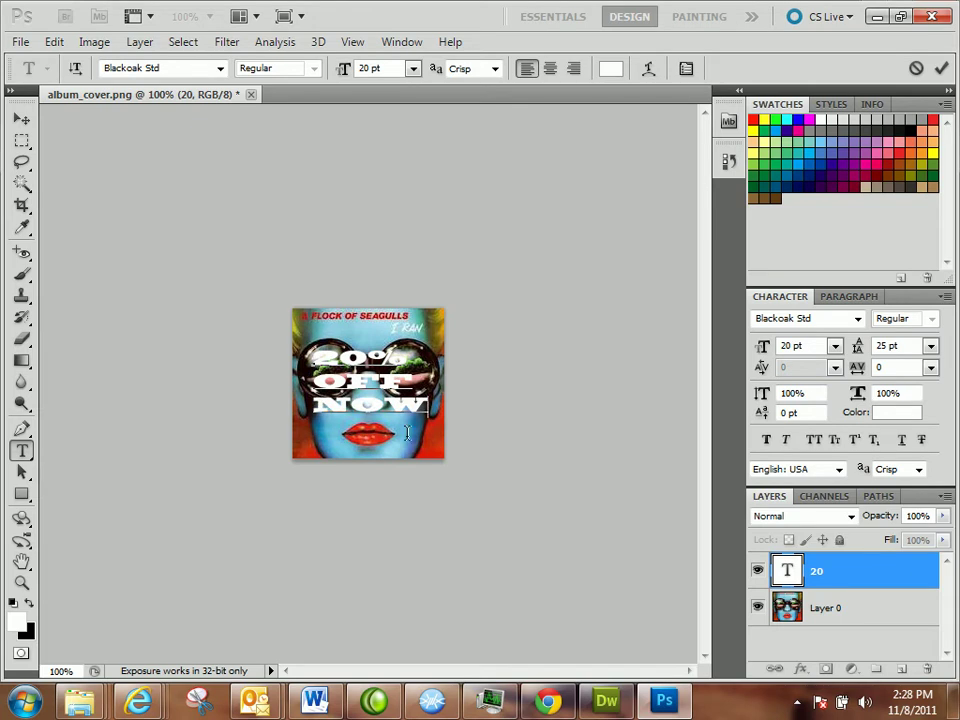
key(Return)
text(en)
key(BackSpace)
key(BackSpace)
key(BackSpace)
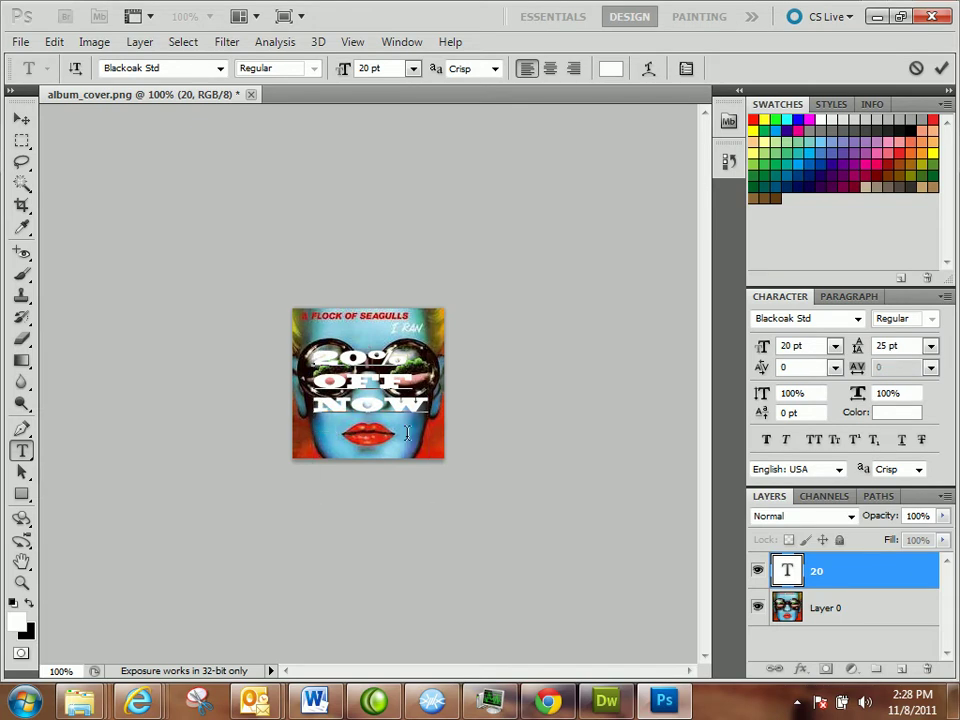
key(Return)
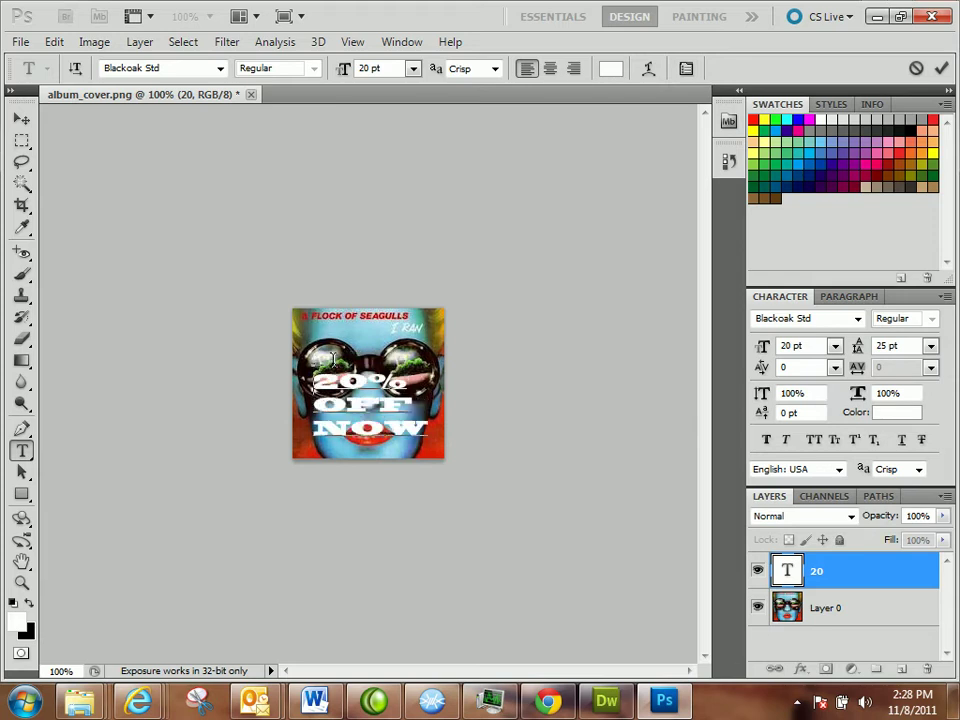
text(GET)
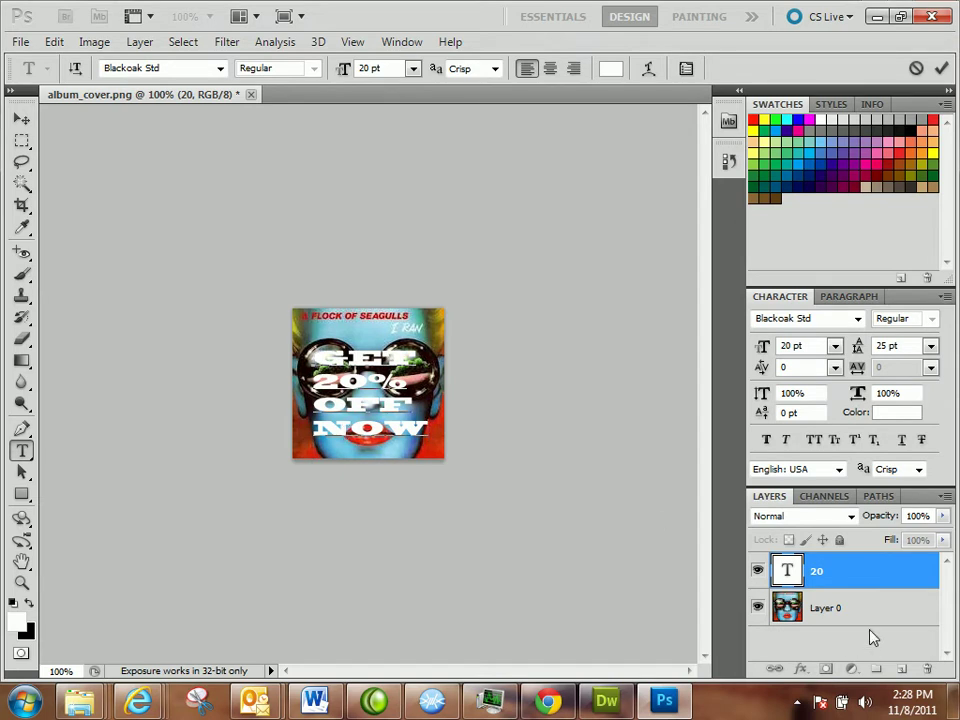
Stroke the GET 20% OFF NOW layer, nudge it slightly right and up, and open Save for Web & Devices
double_click(853, 583)
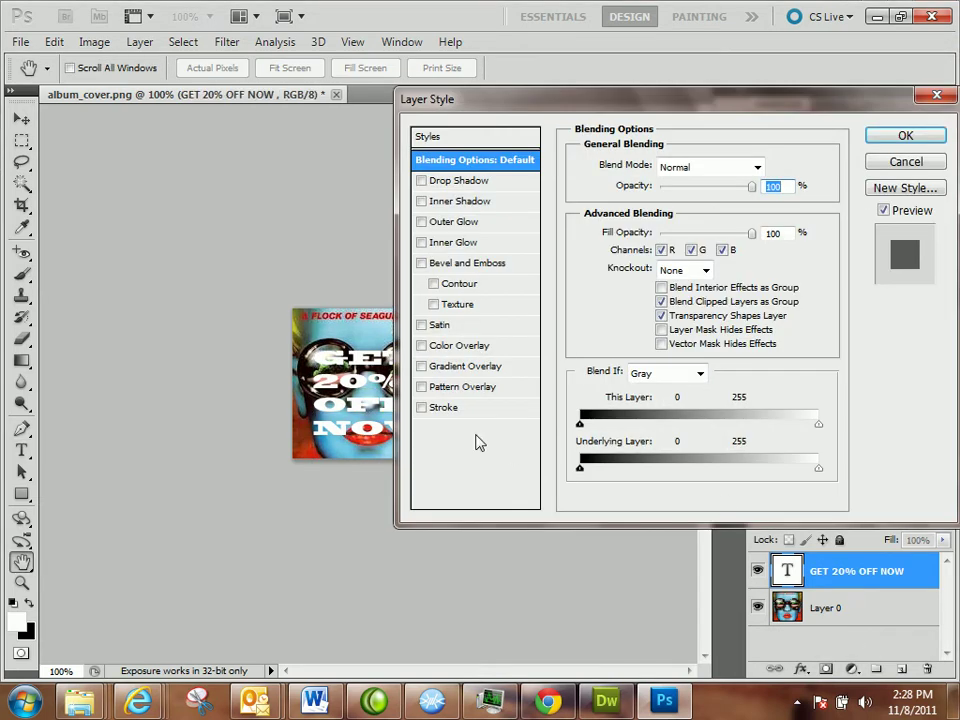
click(422, 408)
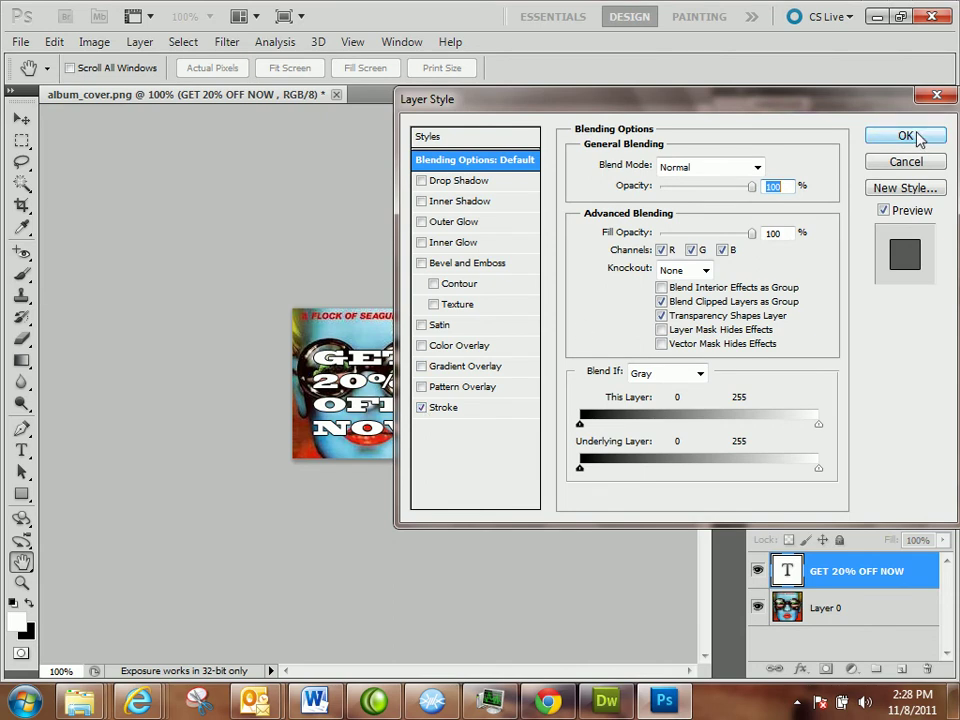
click(905, 136)
click(24, 121)
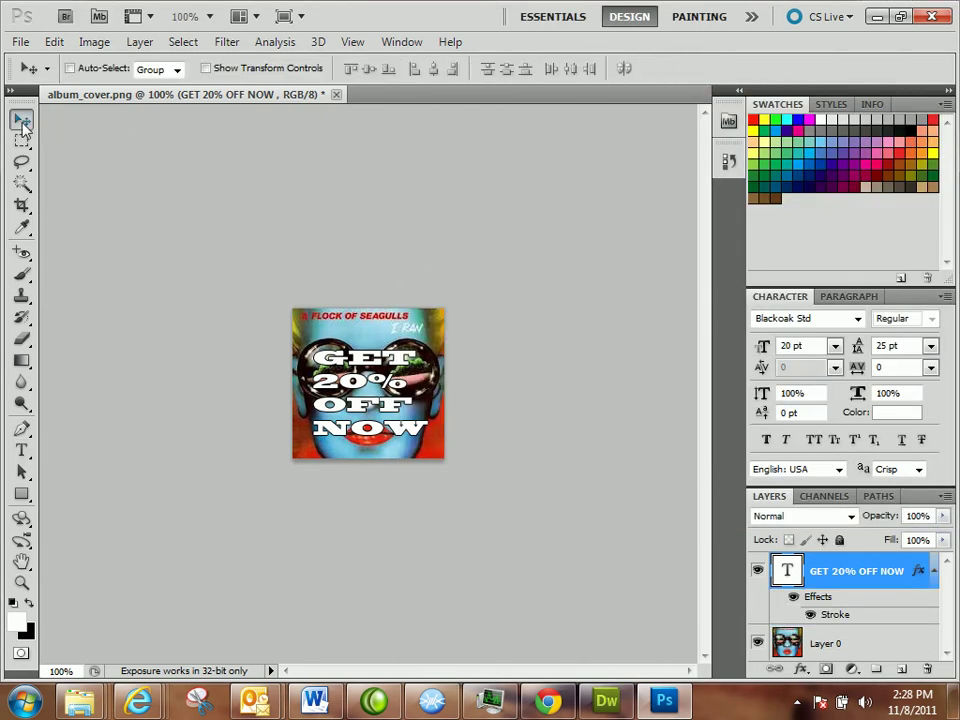
drag(341, 363, 346, 360)
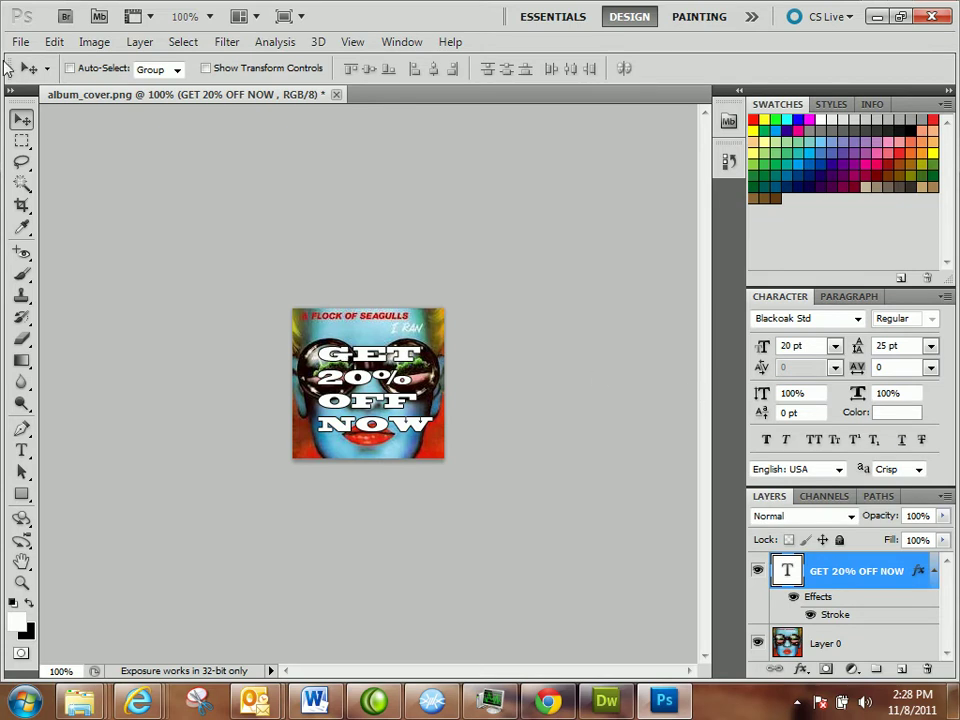
click(20, 41)
click(118, 367)
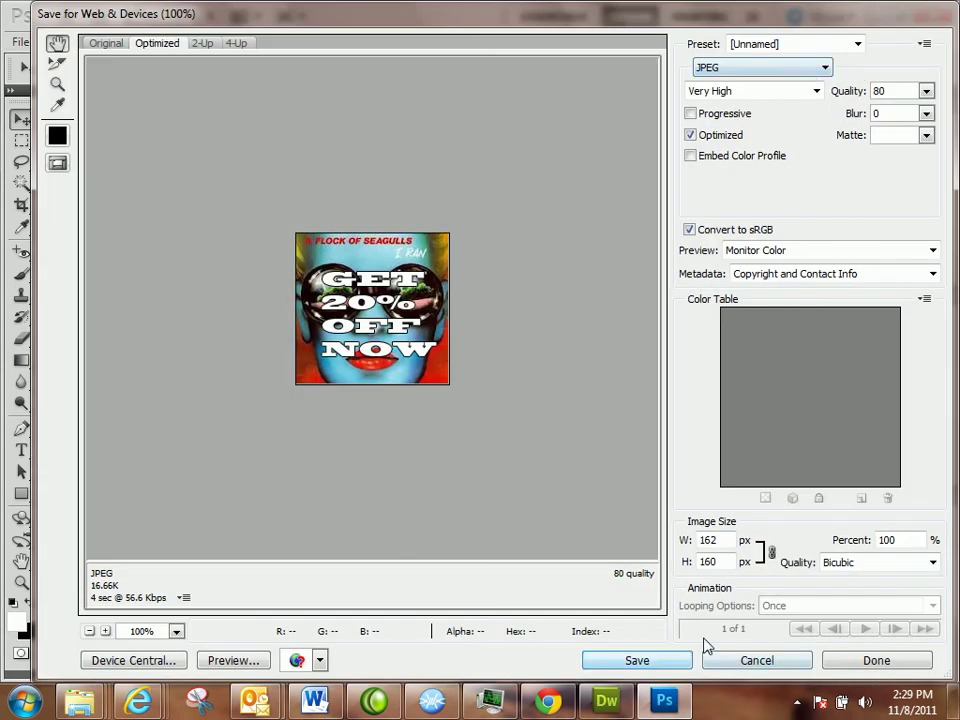
Export album_cover.jpg at JPEG High (60) into Desktop > demo folder > site_folder > images
click(816, 91)
click(728, 145)
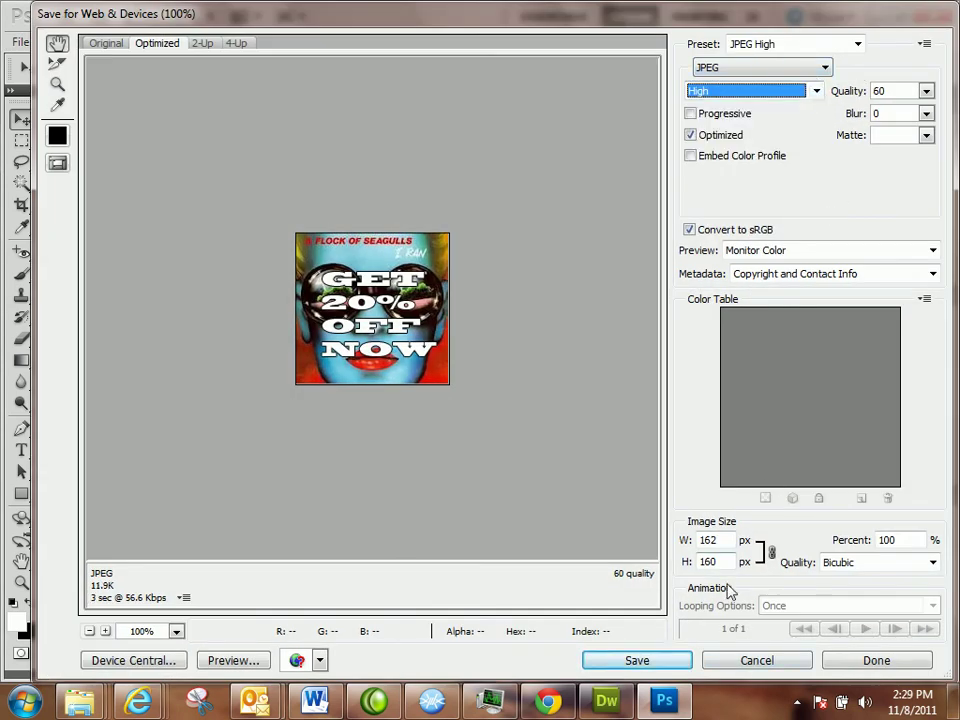
click(638, 661)
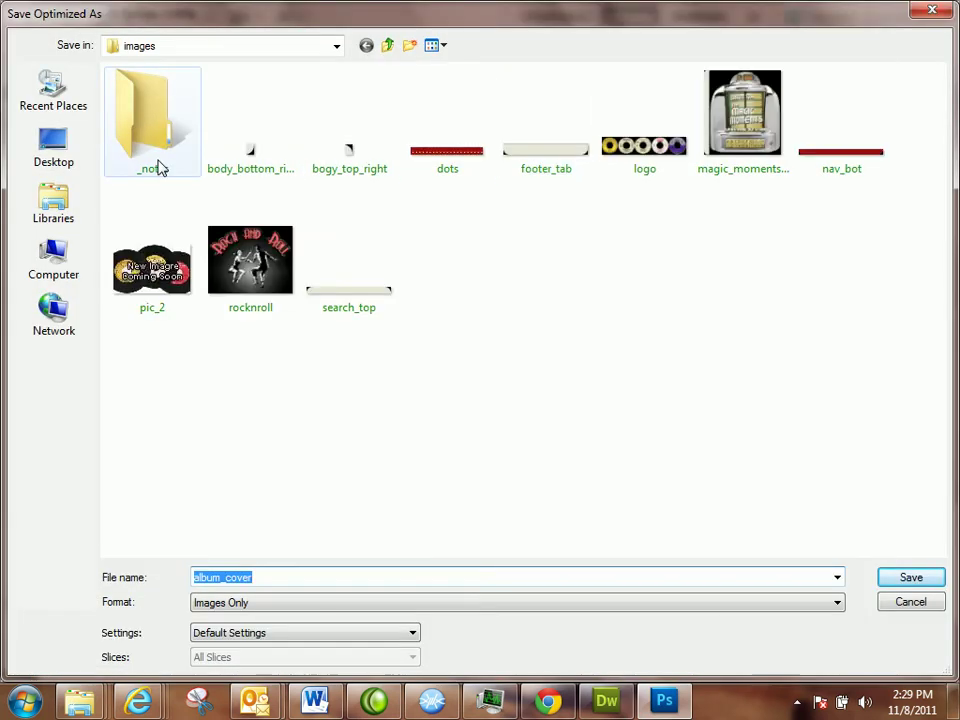
click(64, 149)
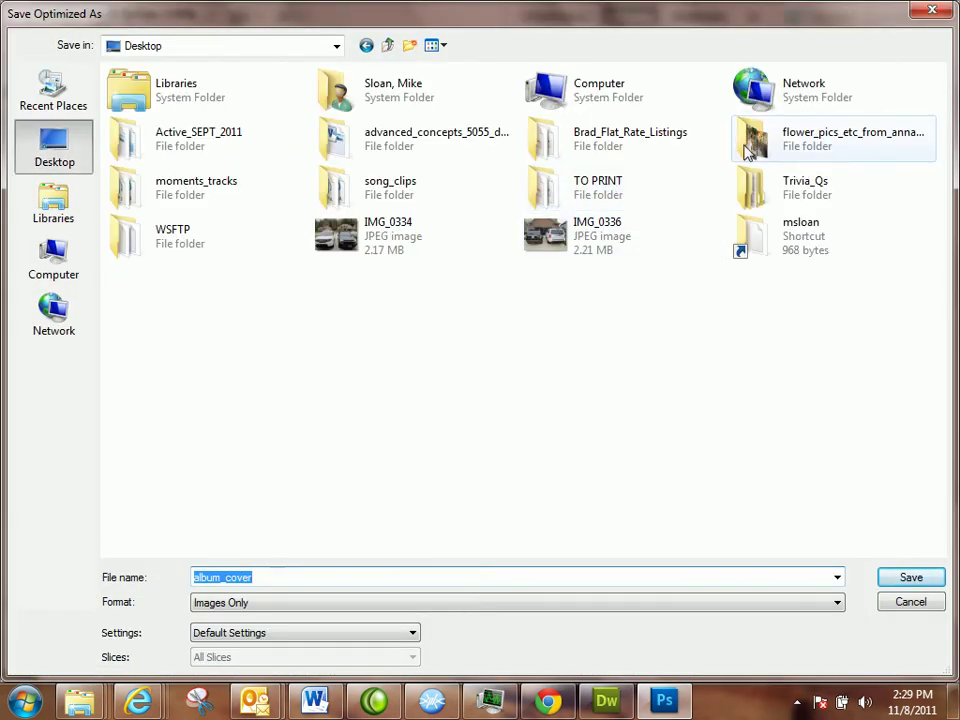
double_click(380, 156)
double_click(182, 100)
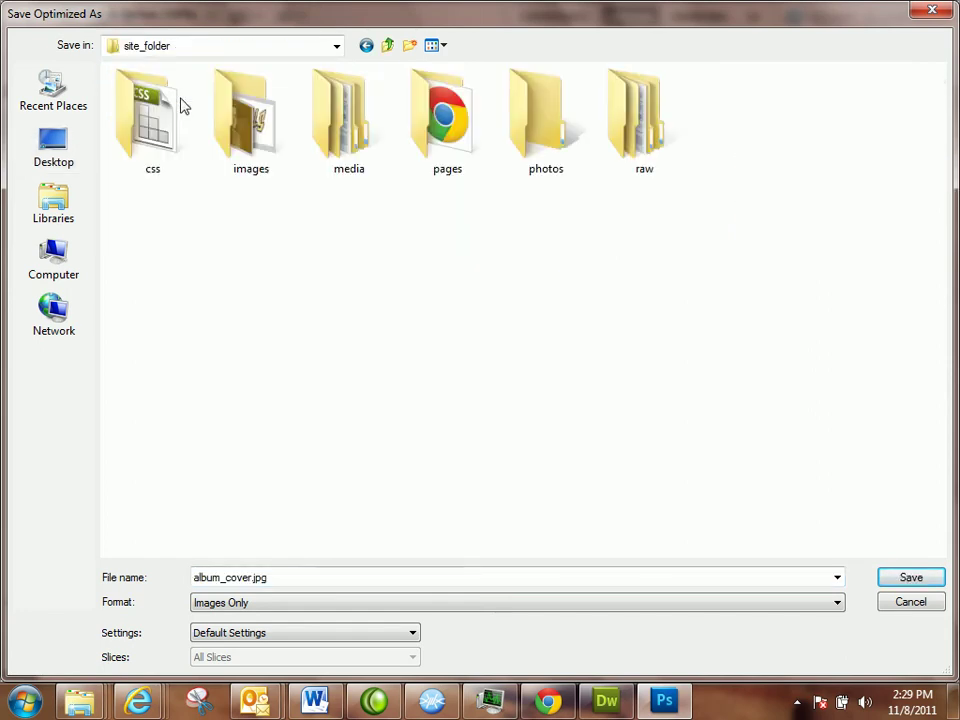
click(182, 104)
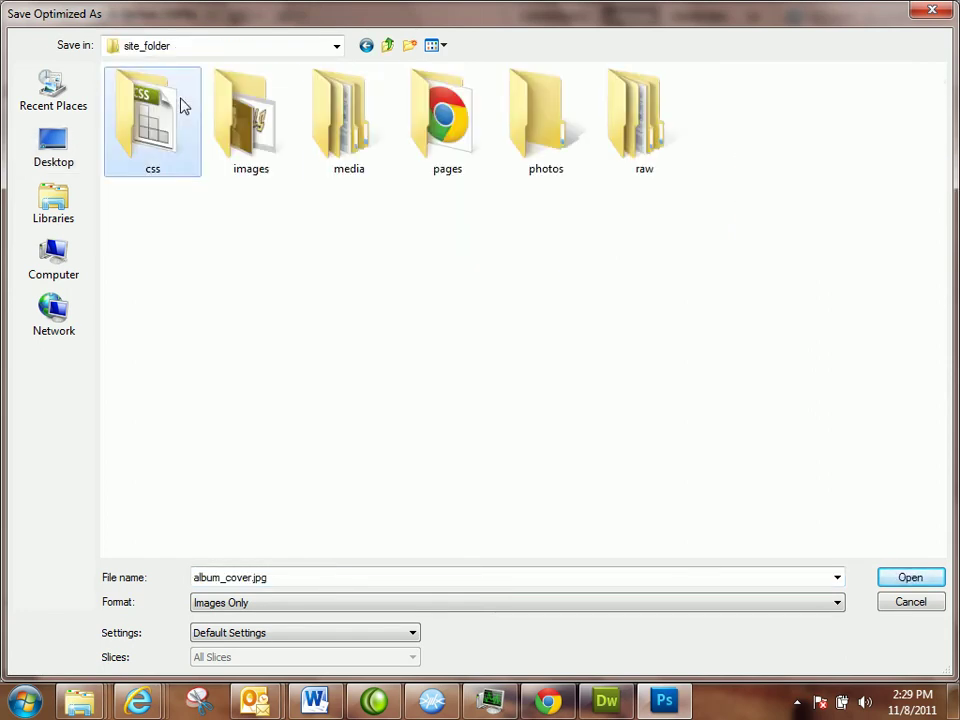
click(278, 124)
double_click(278, 124)
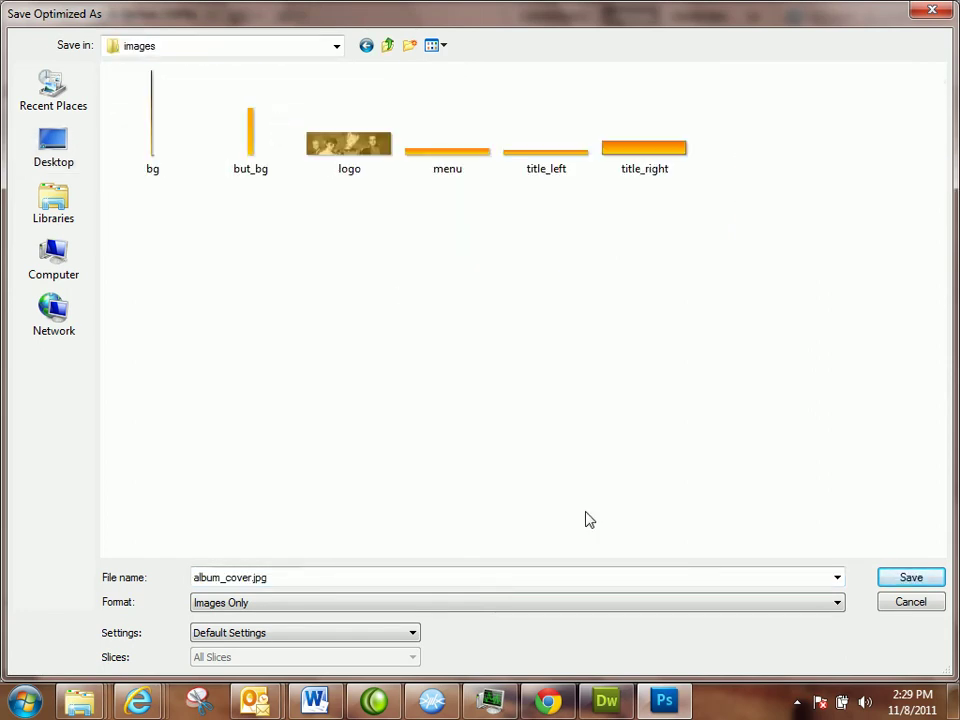
click(910, 578)
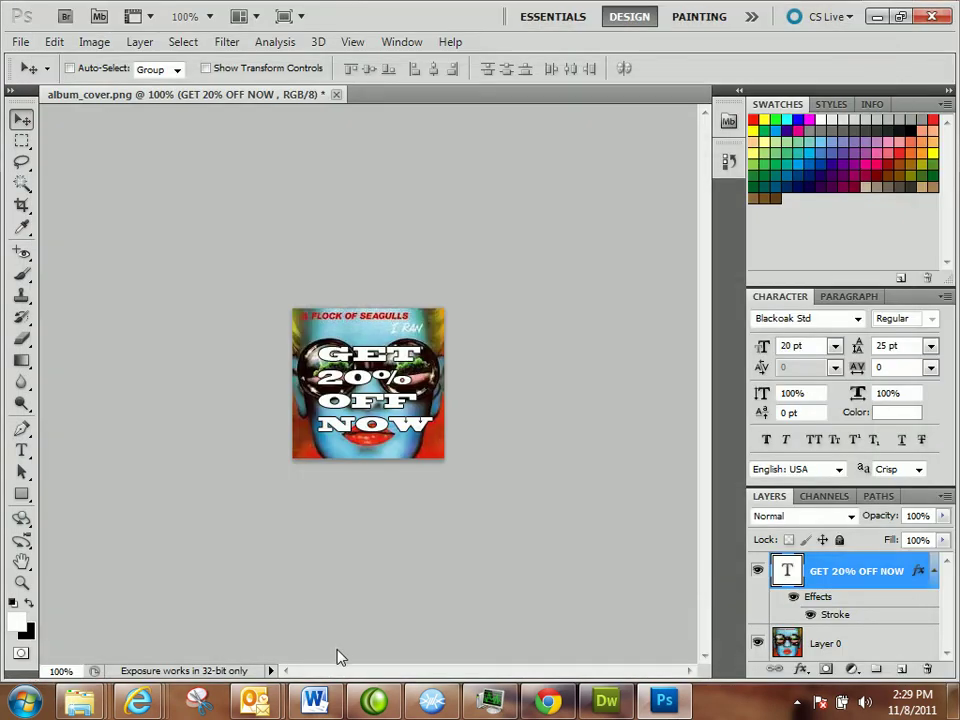
Switch back to Dreamweaver and scroll index.html down to the empty COUPONS heading
click(606, 700)
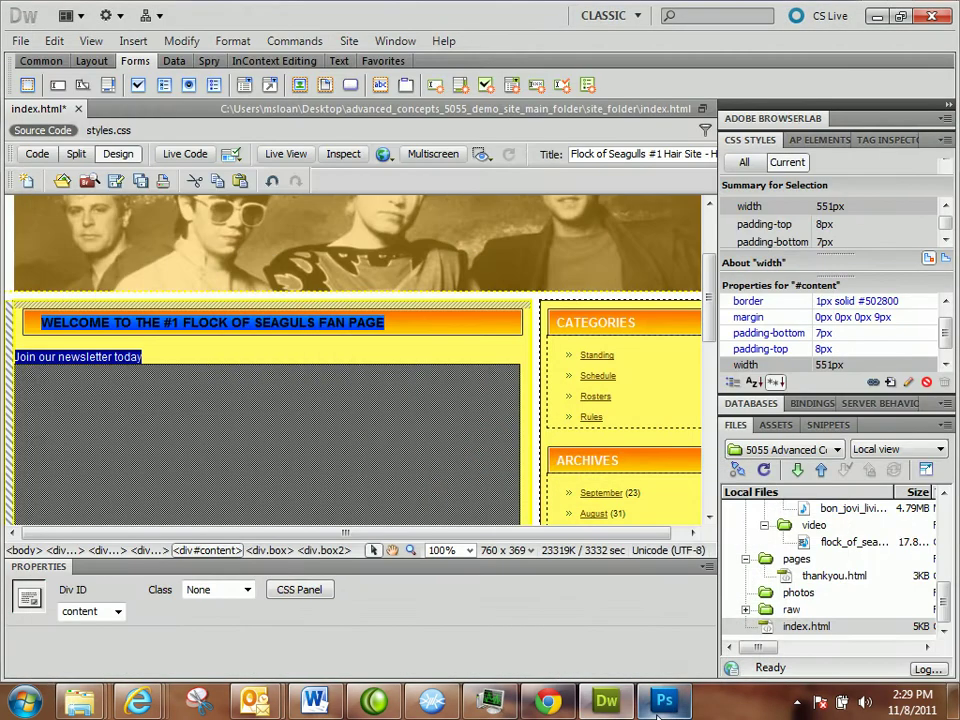
scroll(474, 407, down, 5)
scroll(472, 405, down, 5)
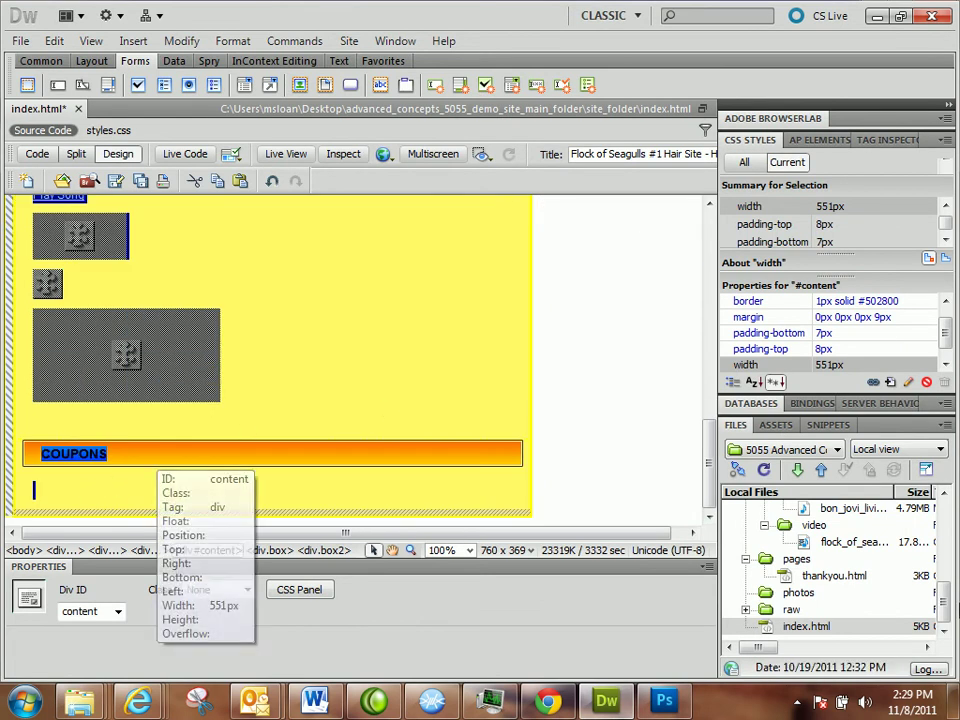
scroll(953, 533, up, 5)
scroll(953, 533, up, 1)
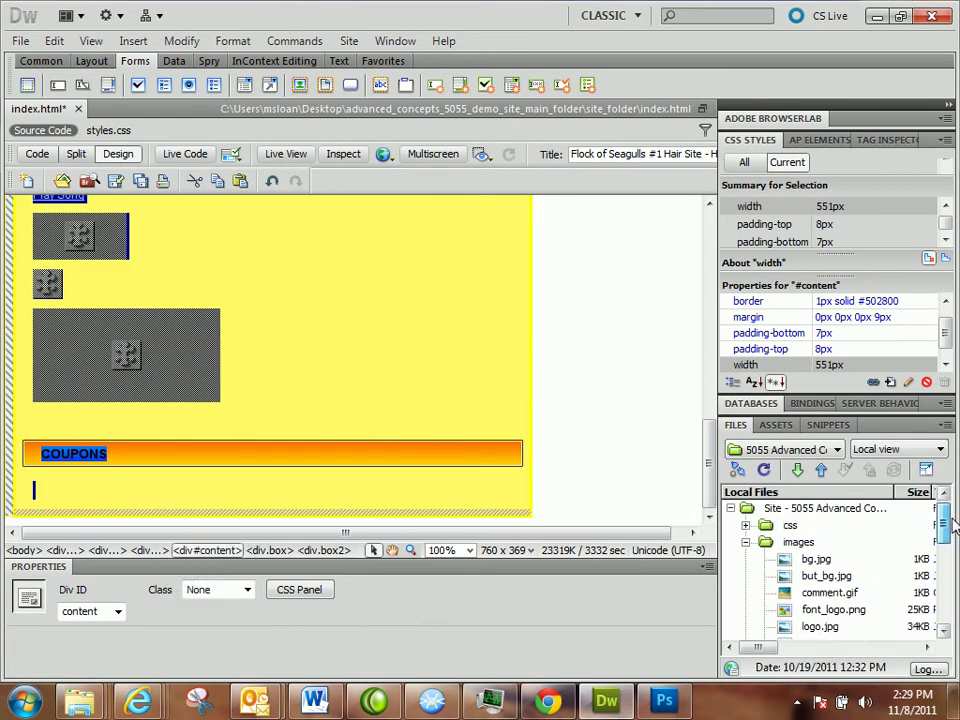
scroll(857, 585, down, 5)
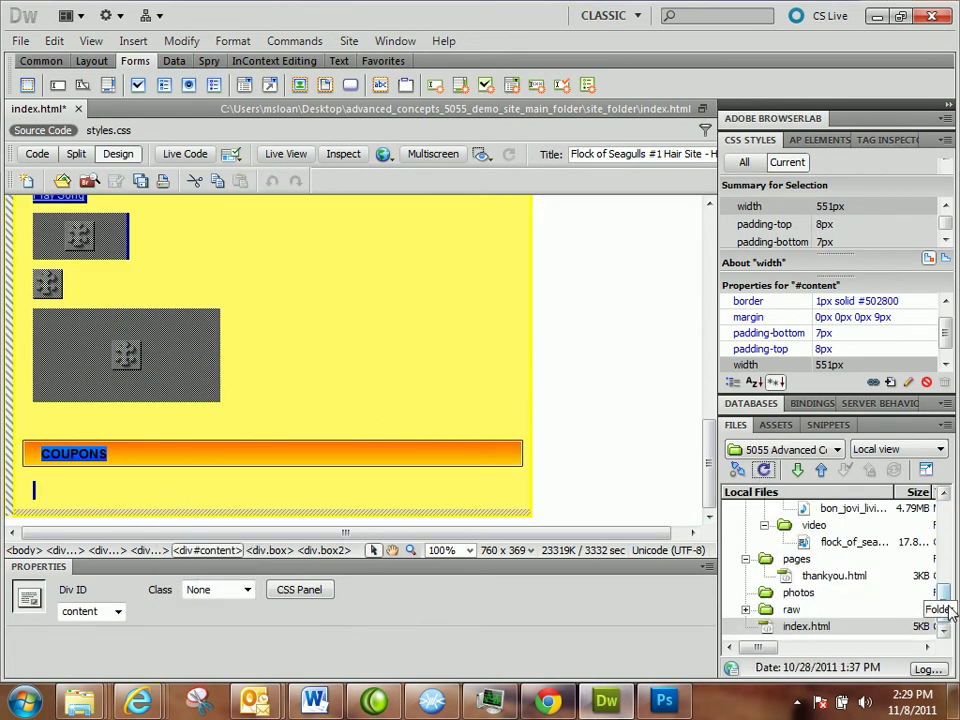
Drag album_cover.jpg under COUPONS with alt text 'Get 20% in the flock of seagulls fan site record store - online store'
drag(943, 603, 940, 523)
drag(848, 544, 88, 482)
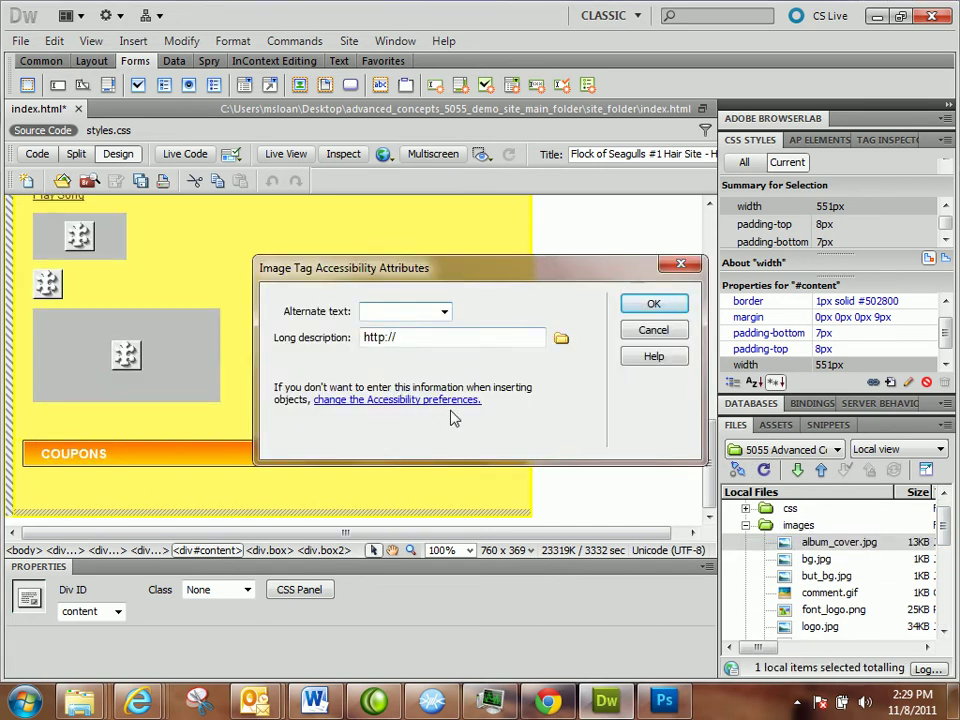
text(Get 20% in the flock of seagu)
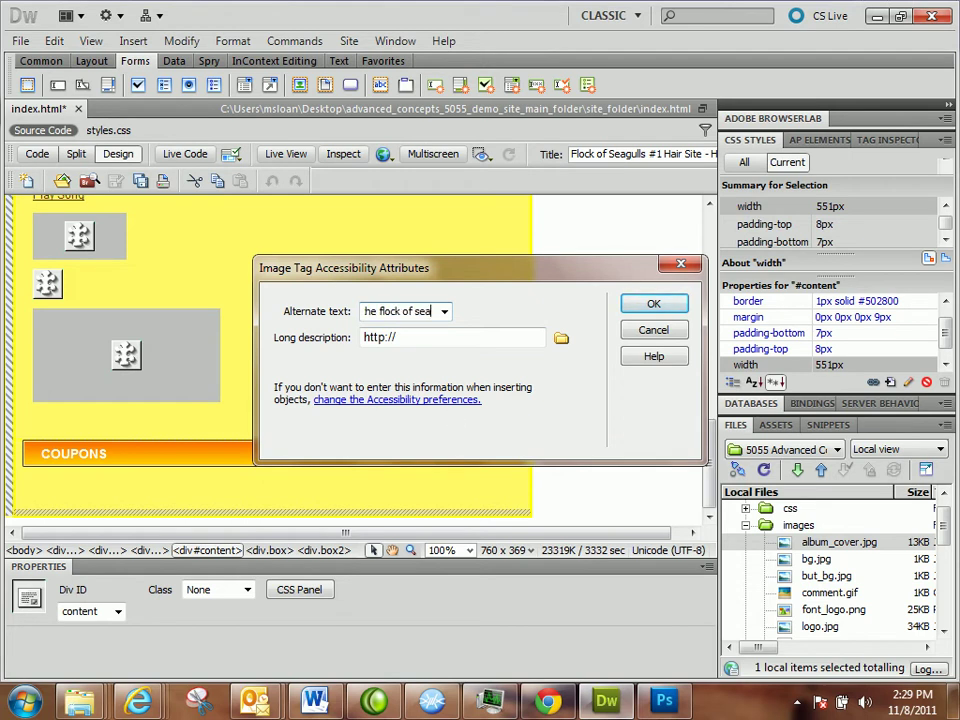
text(lls fan site record store - online store)
key(Return)
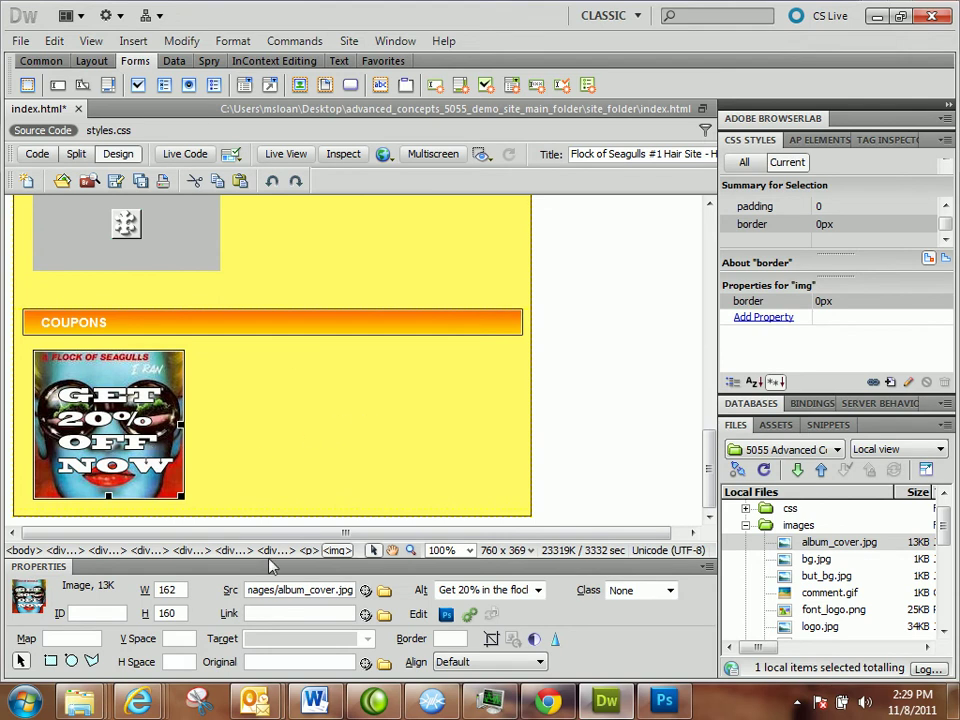
Link the coupon image to store.html
click(268, 612)
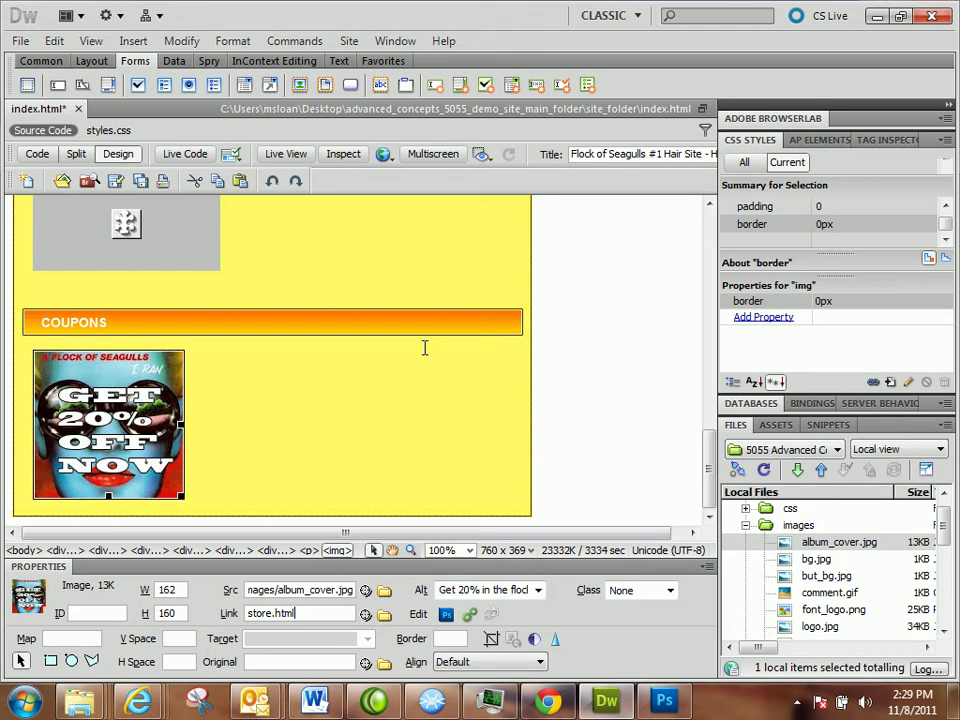
key(Return)
click(234, 441)
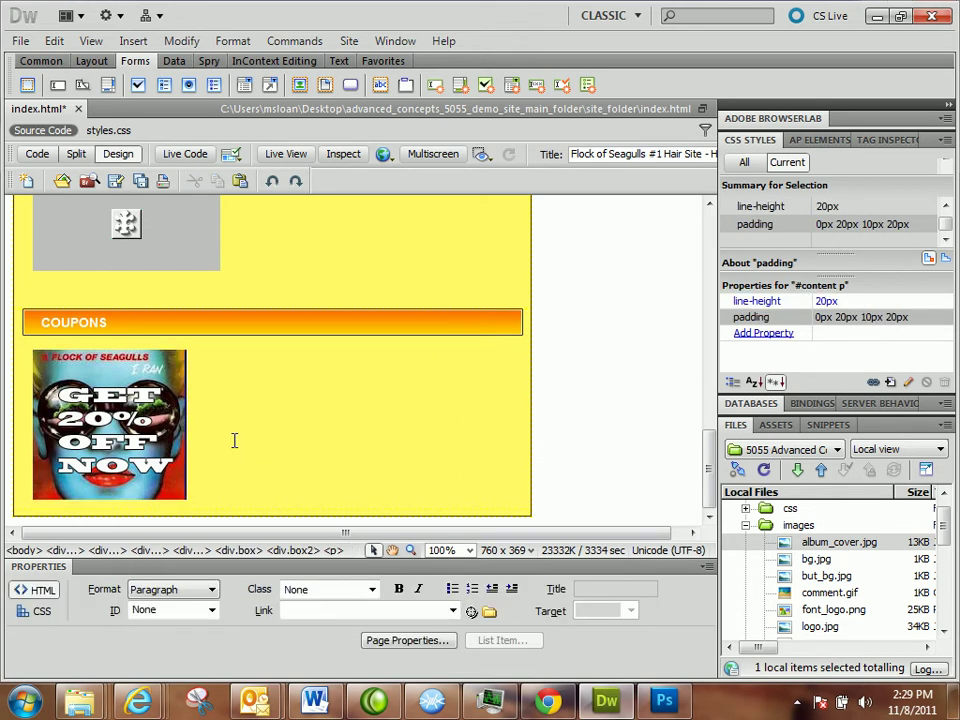
key(ctrl+v)
Delete the store.html link from the coupon image, then return the Insert bar to Common
click(139, 468)
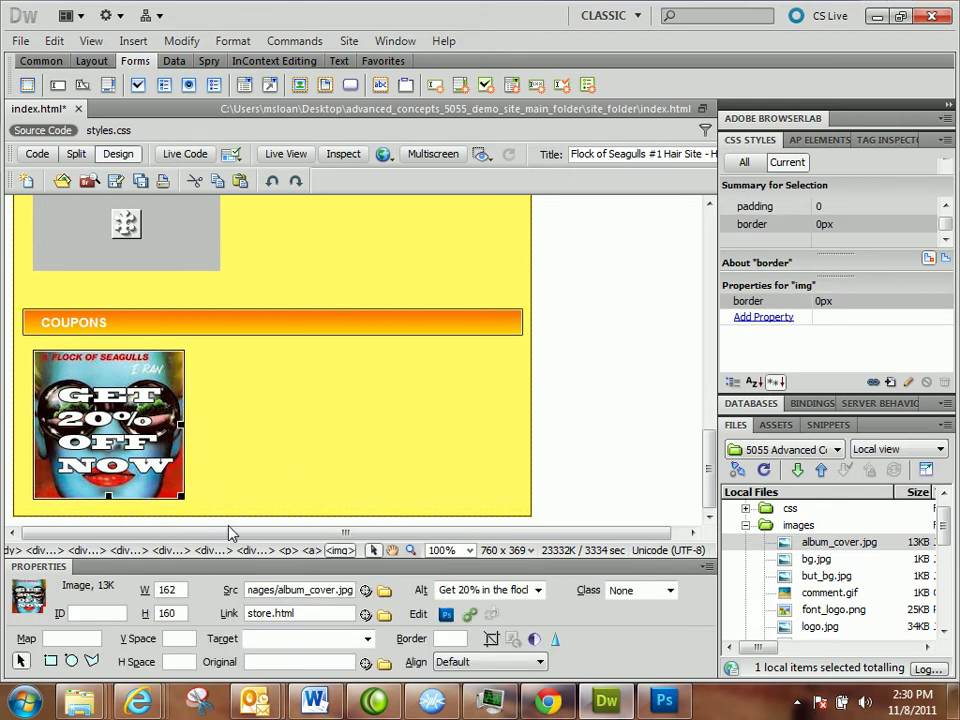
double_click(300, 611)
key(Delete)
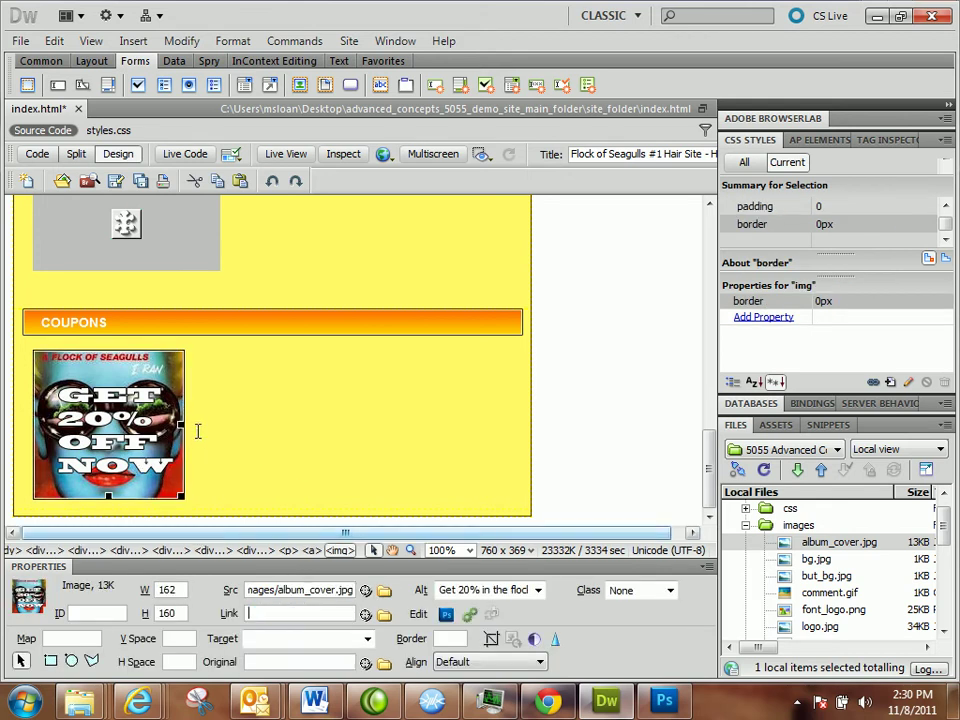
click(197, 431)
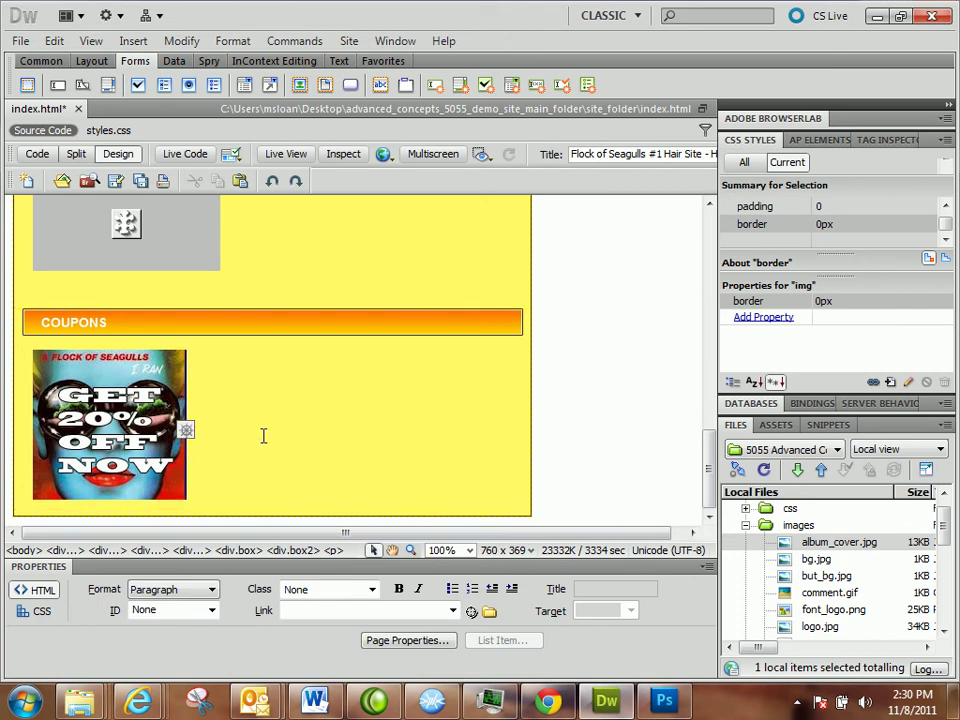
click(91, 62)
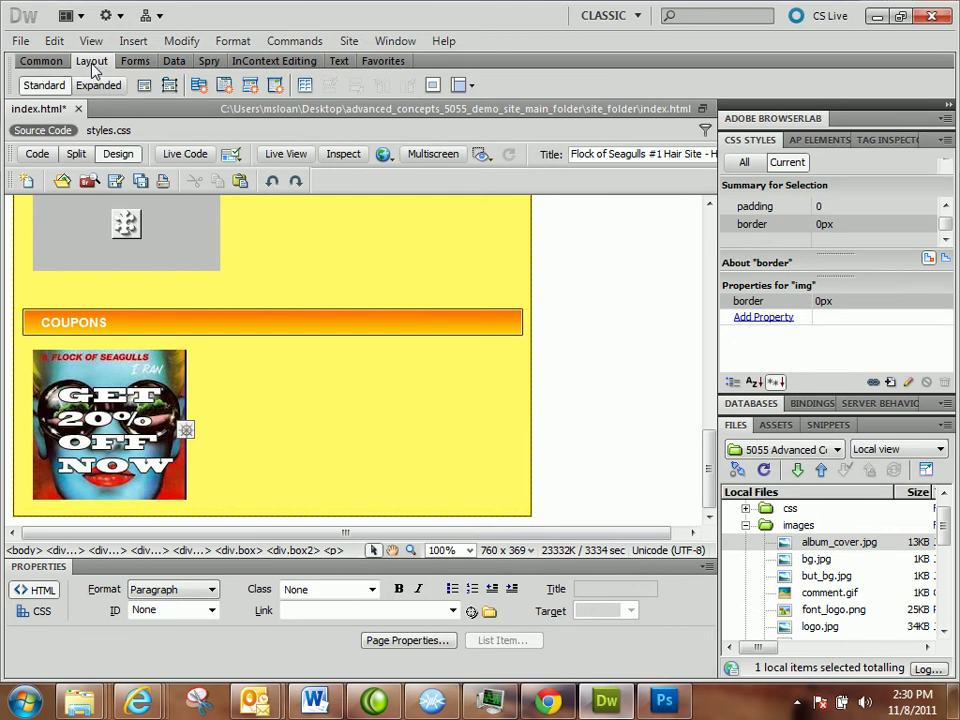
click(41, 61)
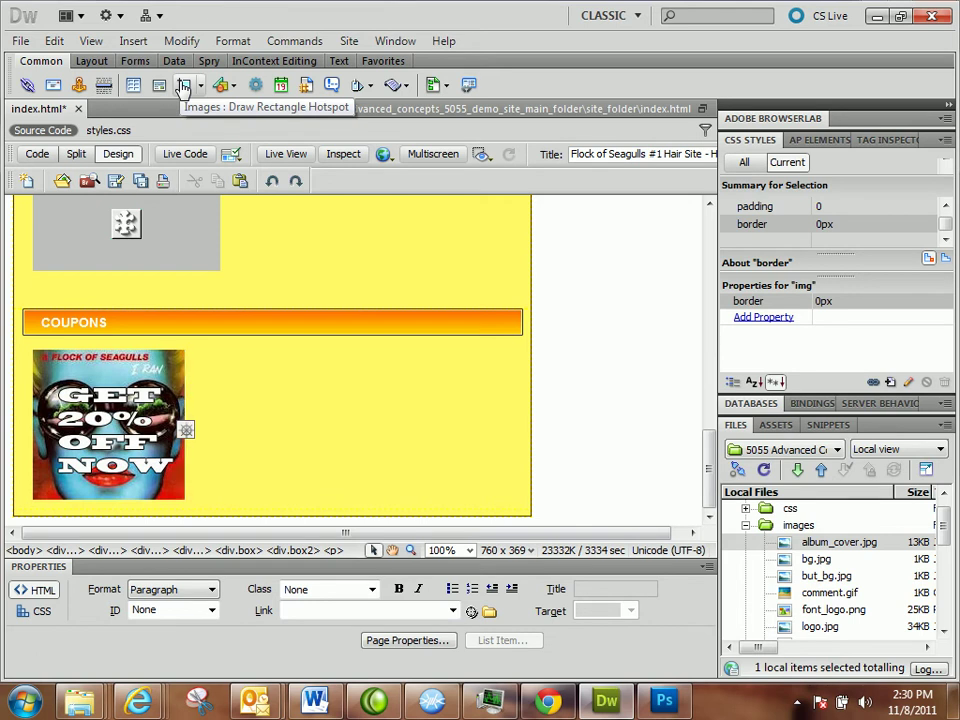
Draw a rectangular hotspot over the coupon image, dismissing the alt-text reminder
click(184, 84)
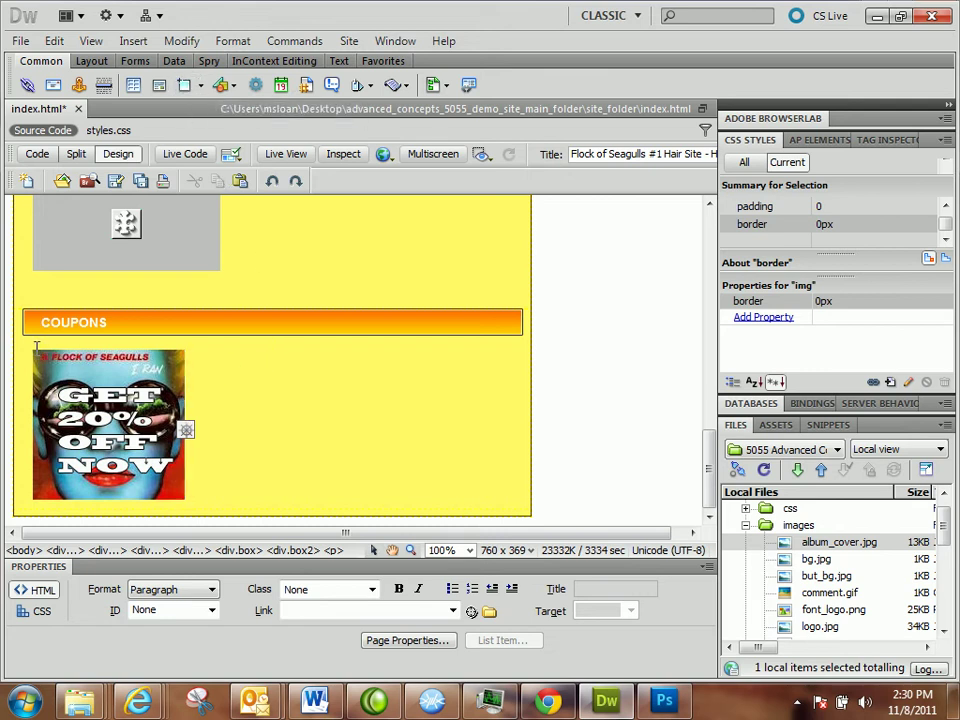
click(31, 354)
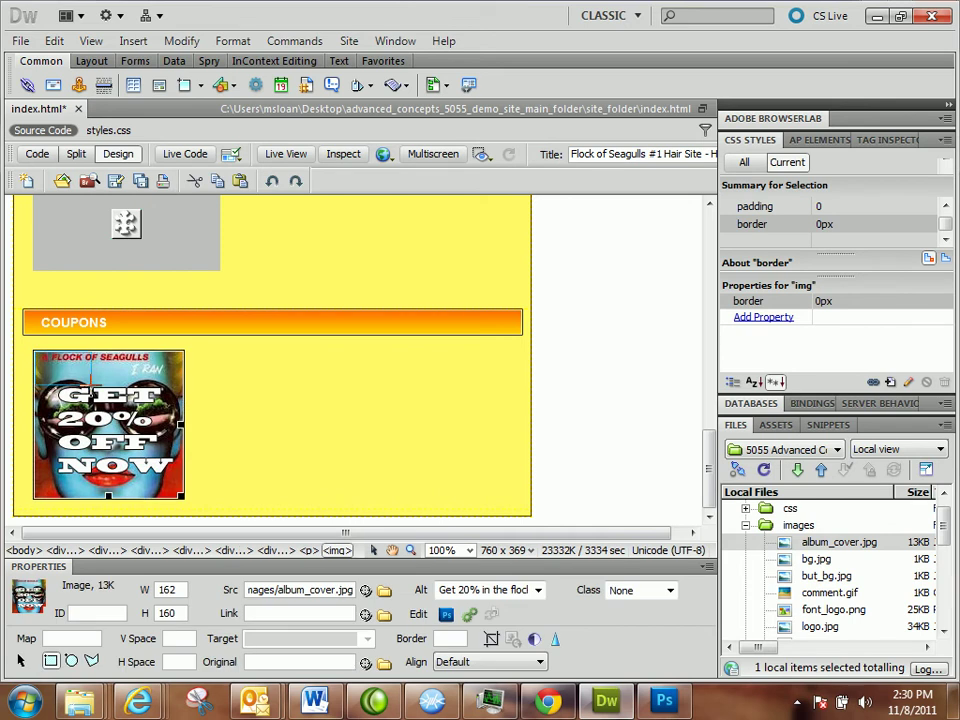
drag(35, 352, 183, 497)
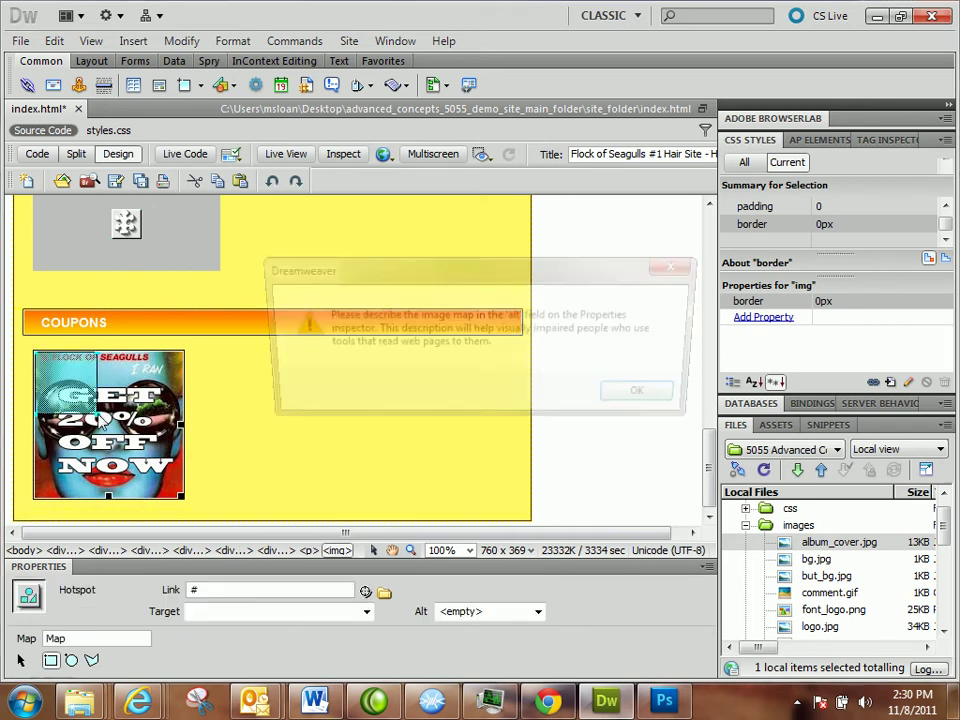
click(648, 398)
Give the hotspot link store/album1.html and alt text 'buy album 1 now'
click(208, 591)
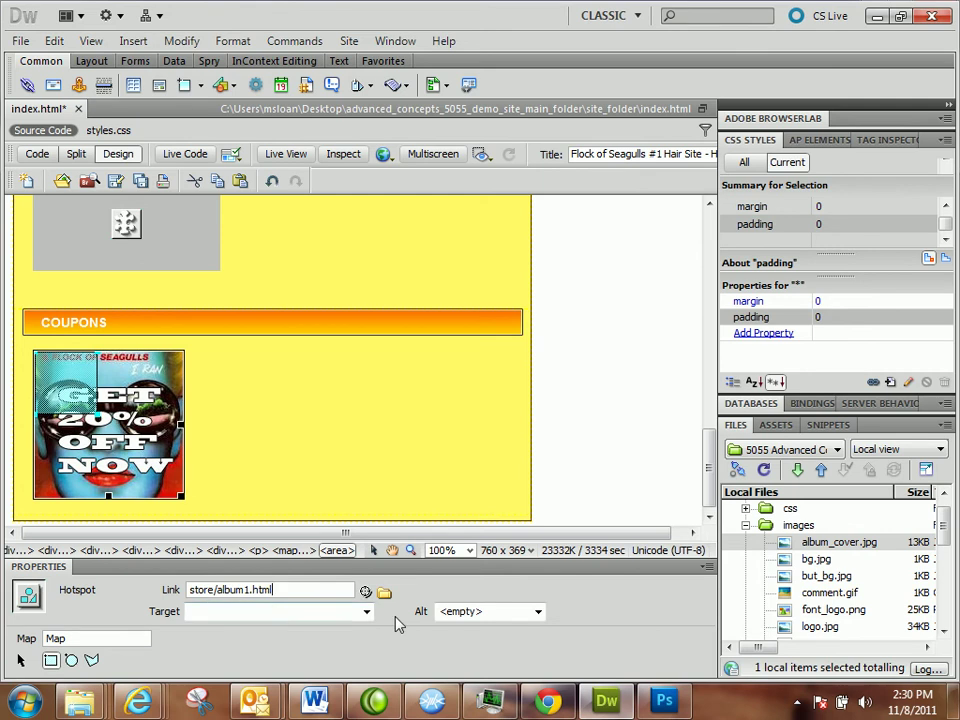
click(505, 611)
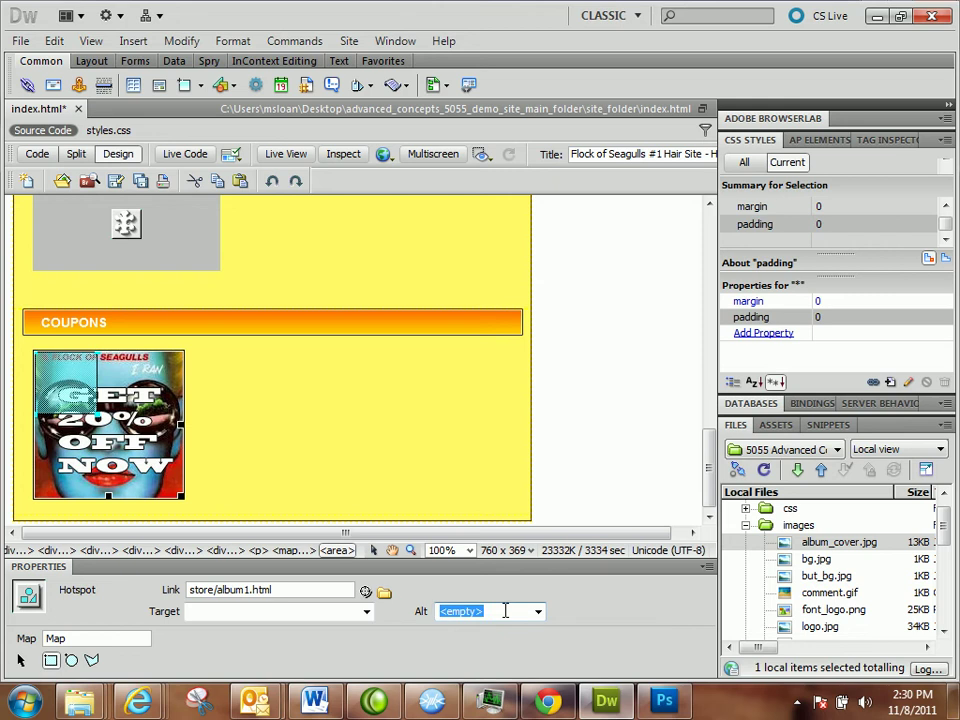
text(buy album 1 now)
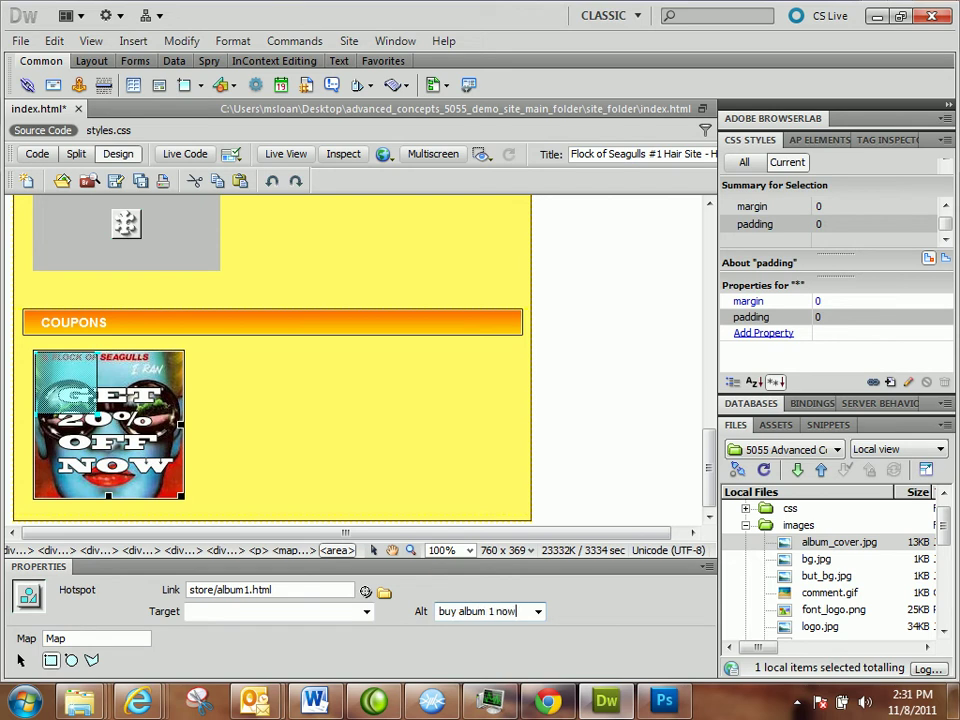
key(Return)
click(250, 417)
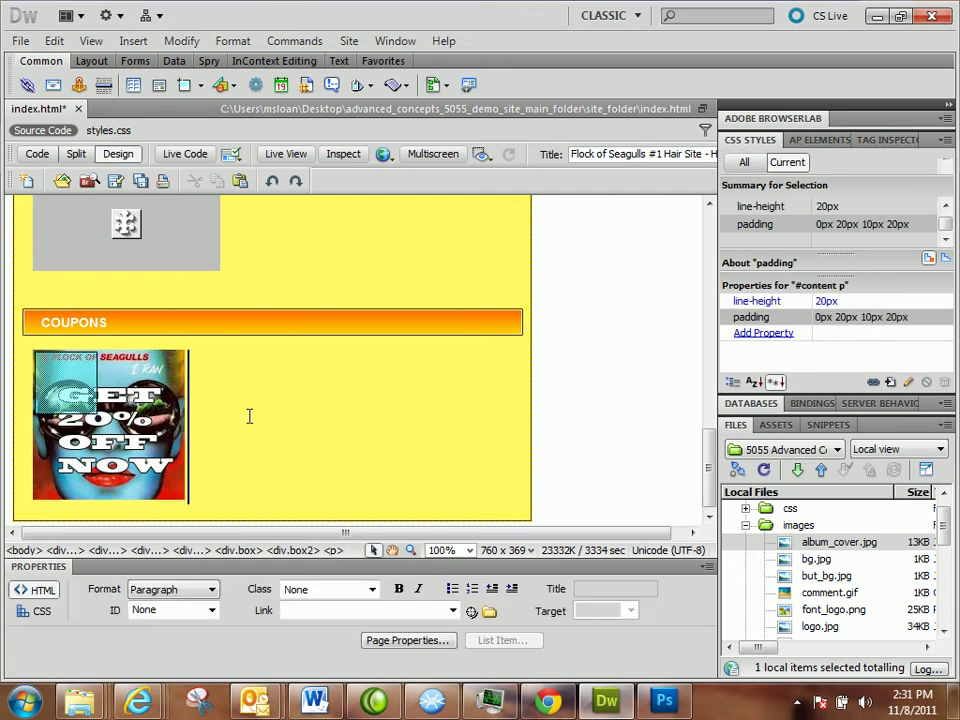
Draw three more rectangular hotspots across the cover, dismissing each missing alt-text warning
click(183, 86)
click(107, 355)
drag(178, 408, 186, 418)
click(651, 397)
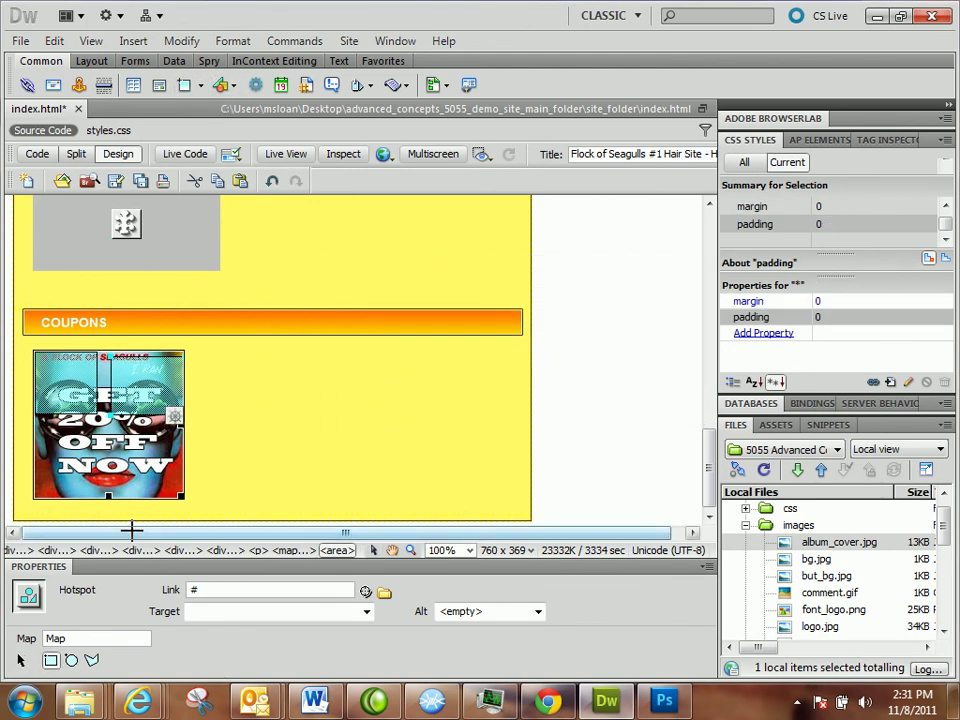
drag(108, 500, 183, 420)
click(650, 398)
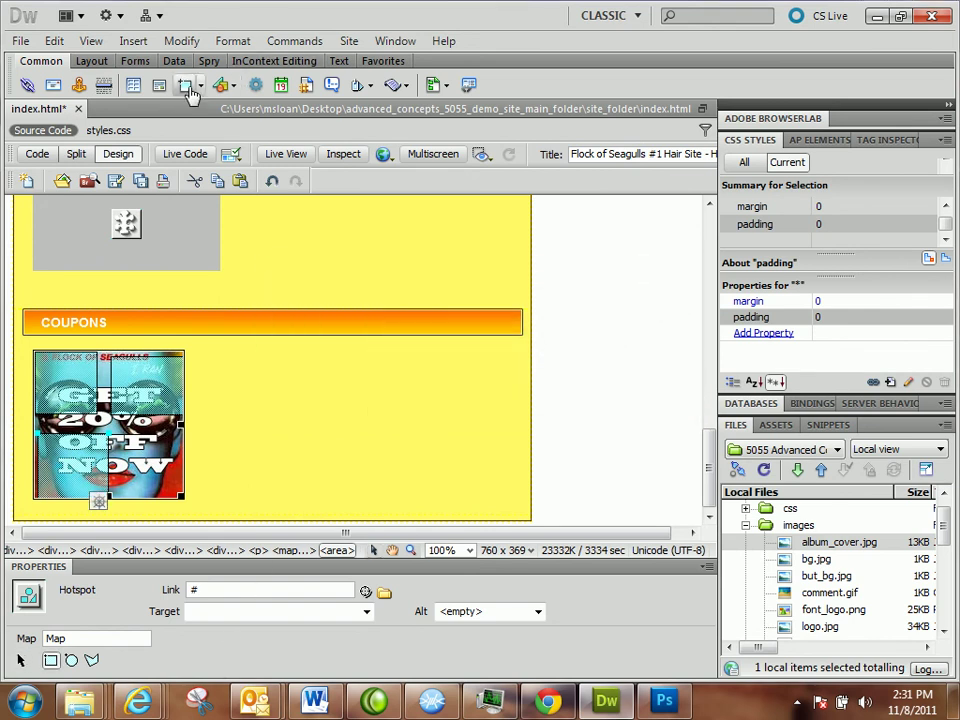
drag(120, 445, 205, 508)
key(Return)
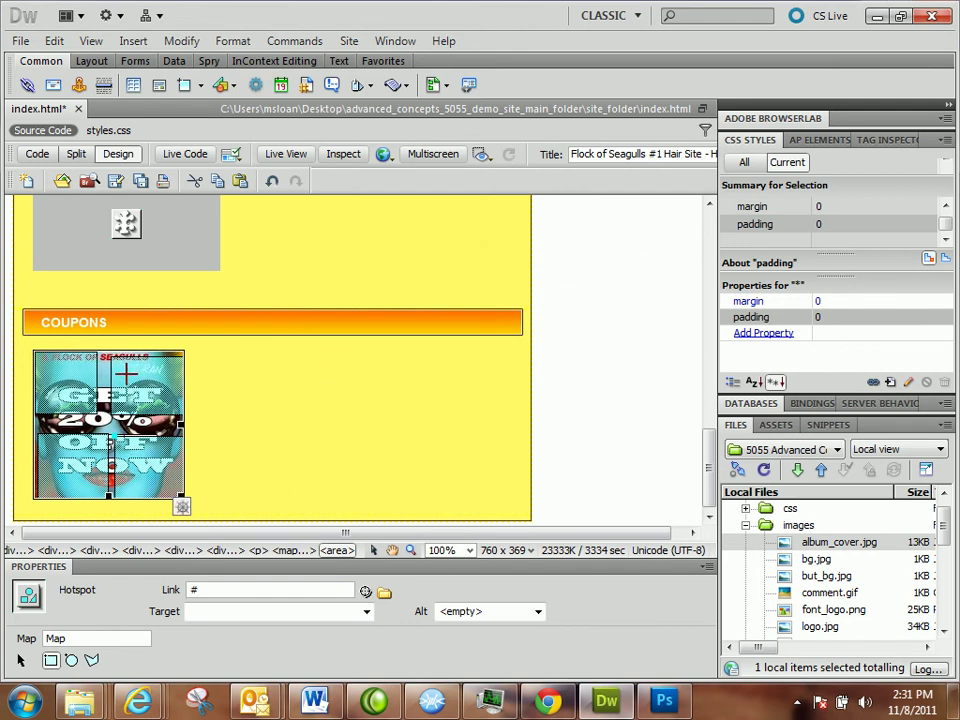
scroll(285, 443, up, 15)
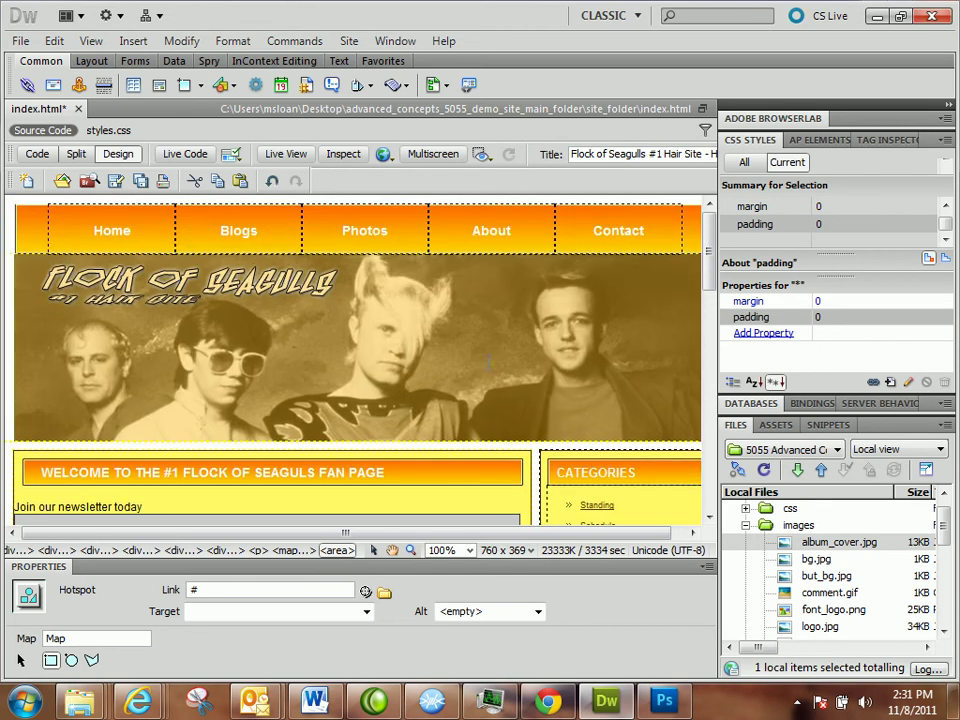
scroll(494, 341, down, 15)
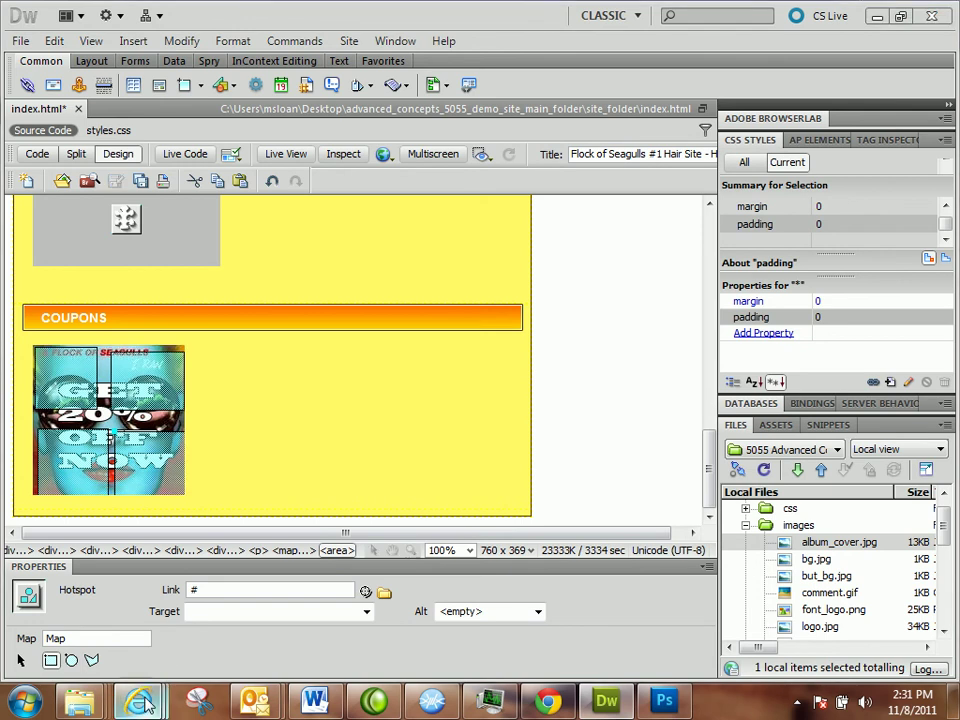
Bring Internet Explorer forward and load endlesssurf.ca in the address bar
mouse_move(138, 700)
click(866, 620)
click(190, 37)
text(end)
key(Delete)
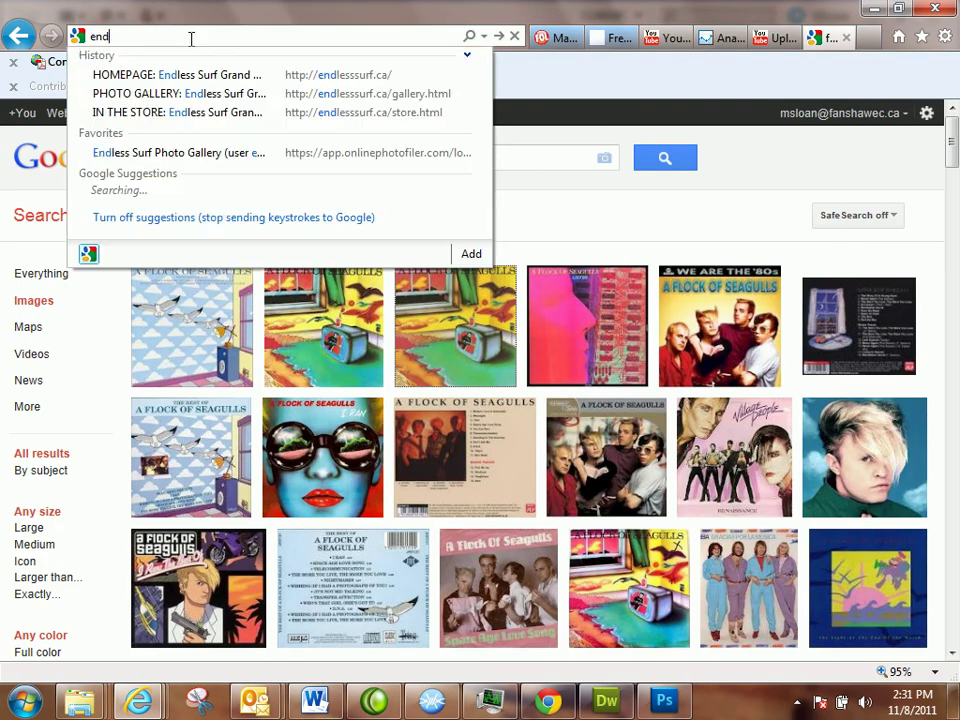
text(su)
key(BackSpace)
key(BackSpace)
text(le)
key(Return)
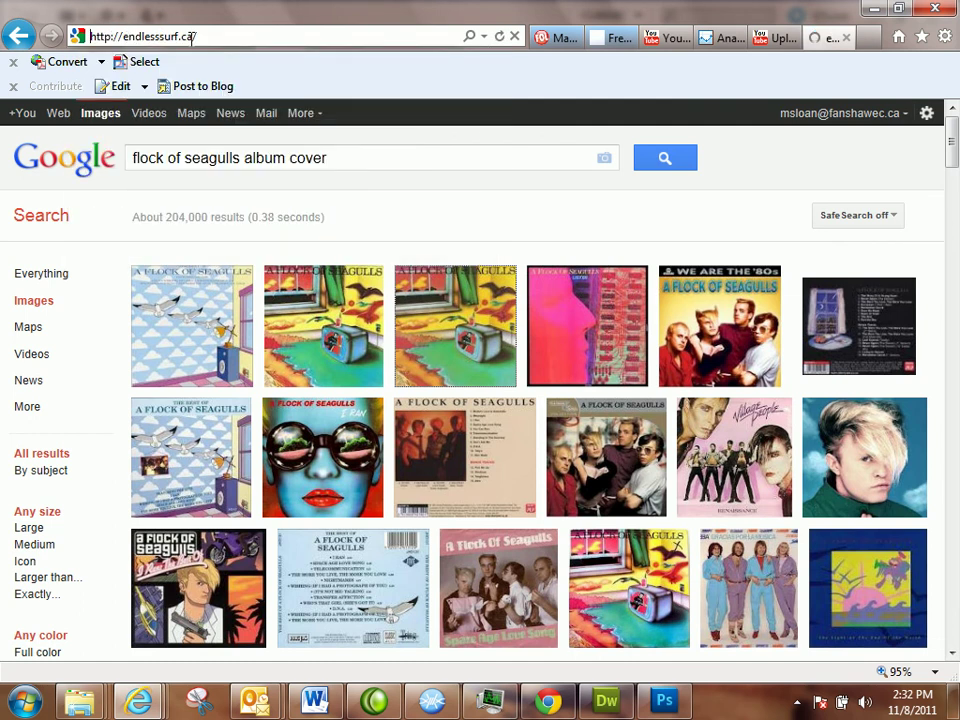
mouse_move(587, 326)
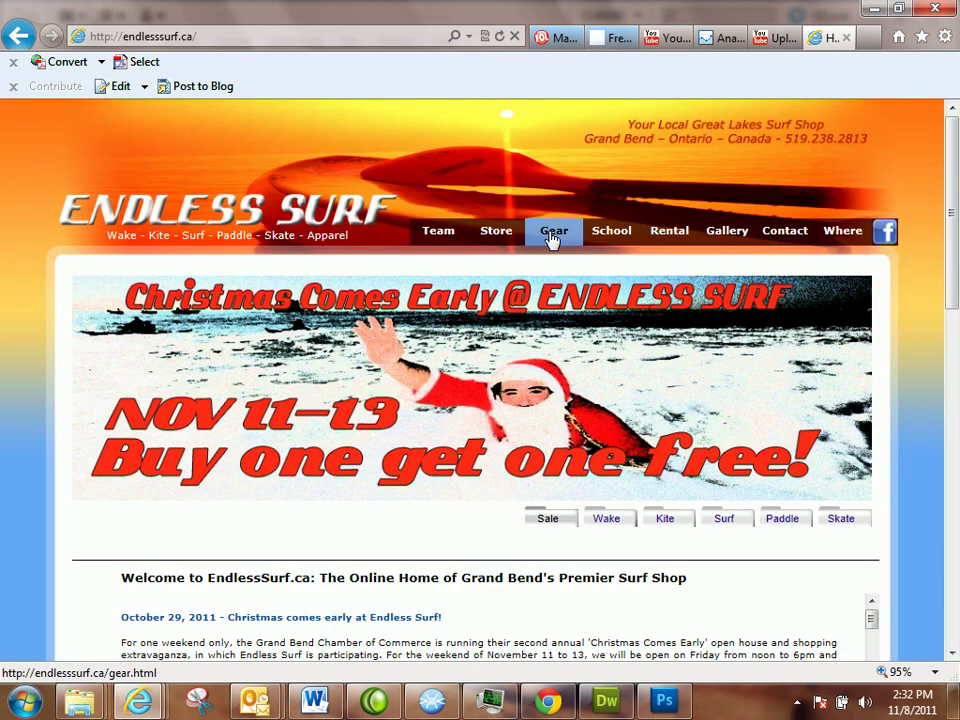
Open the Gear page and follow its wakeboard and kite photo links, going back after each
click(551, 236)
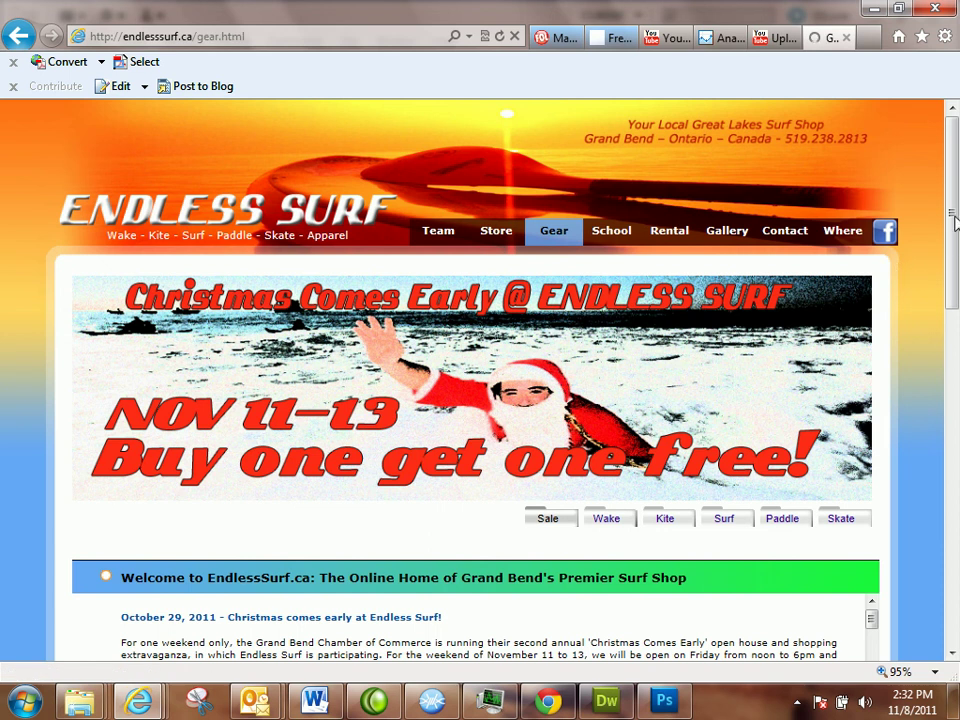
scroll(229, 541, down, 2)
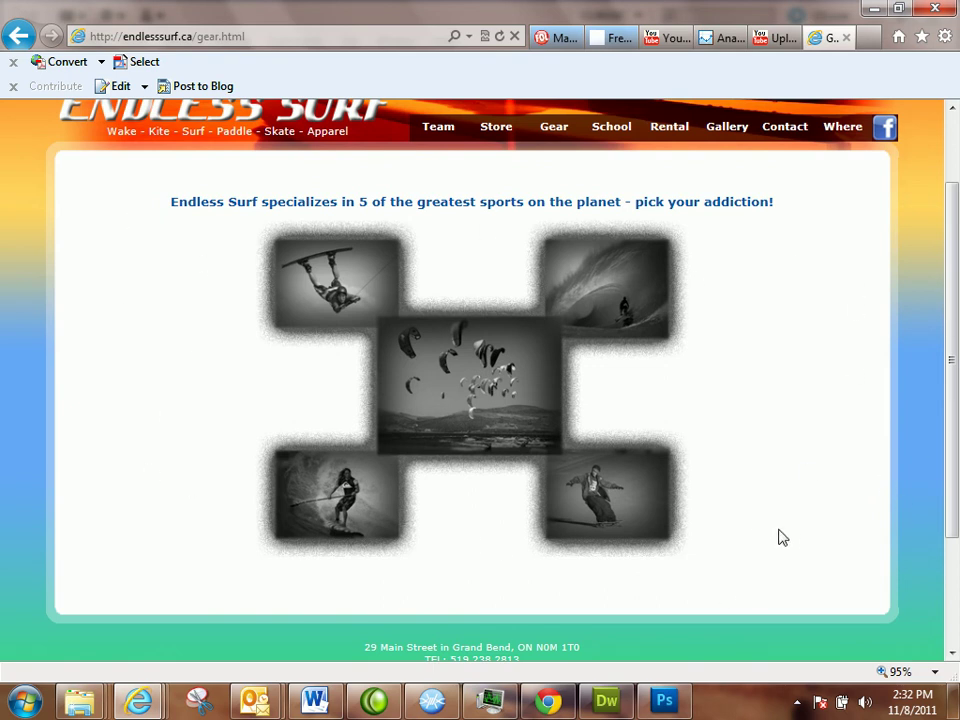
click(350, 290)
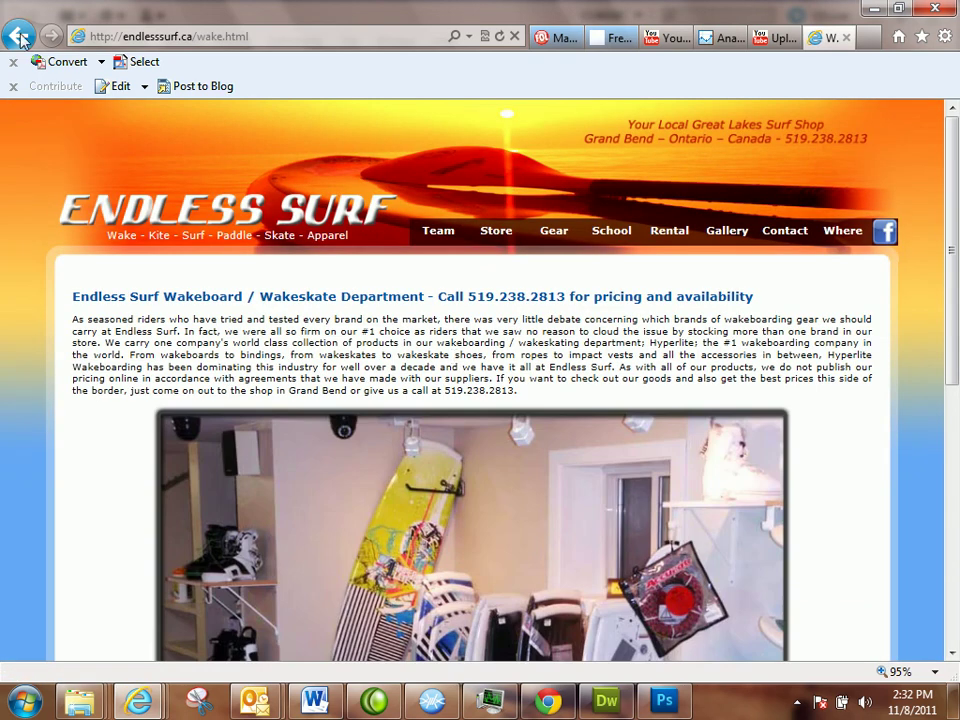
click(19, 37)
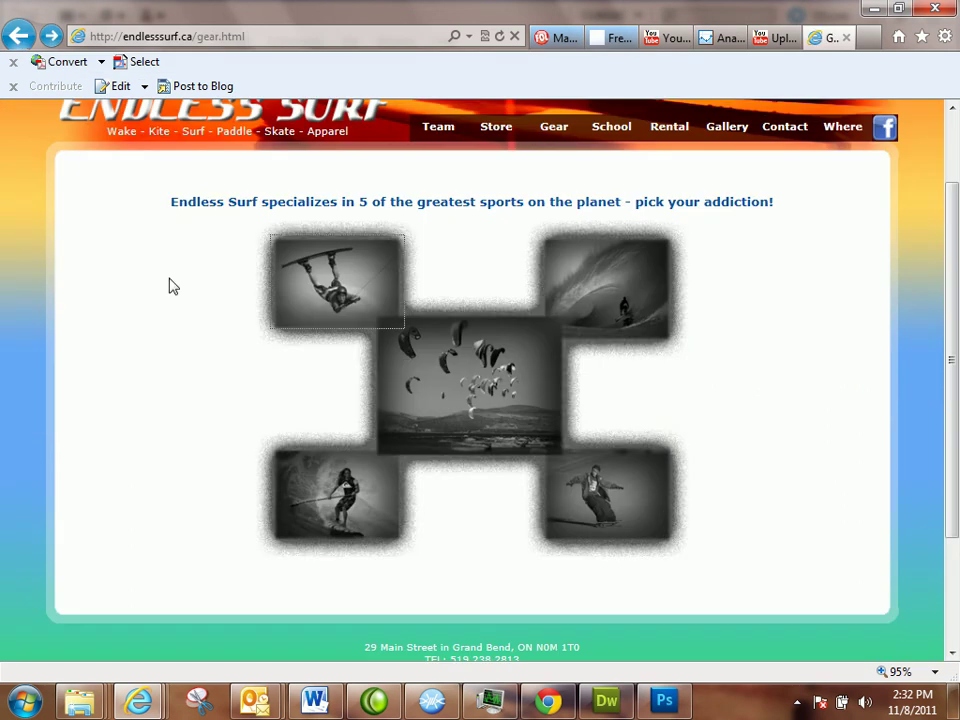
click(455, 376)
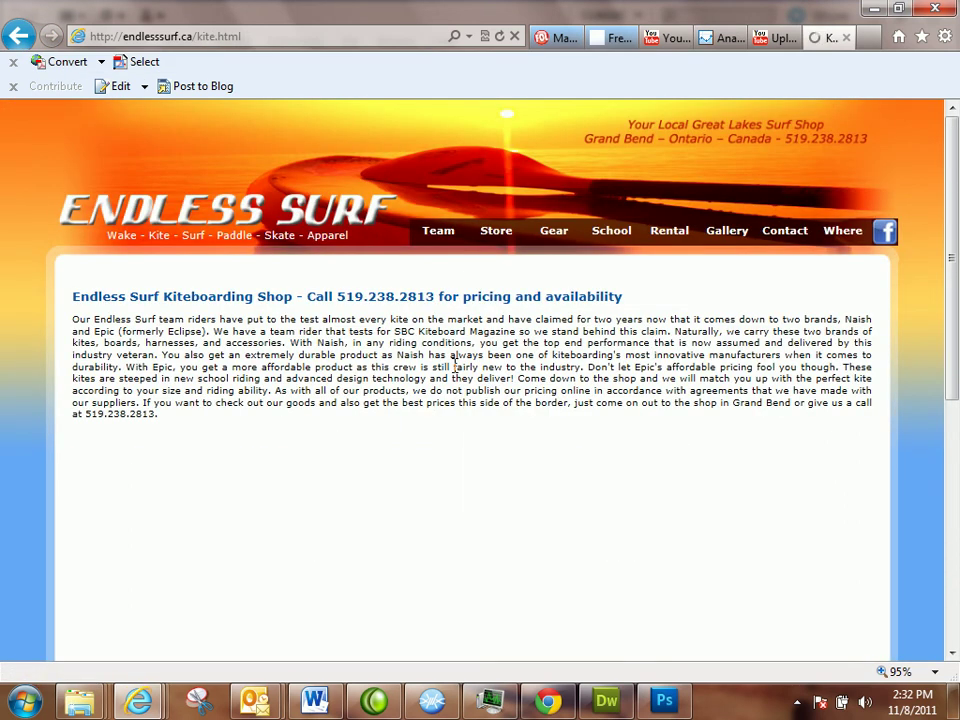
click(19, 36)
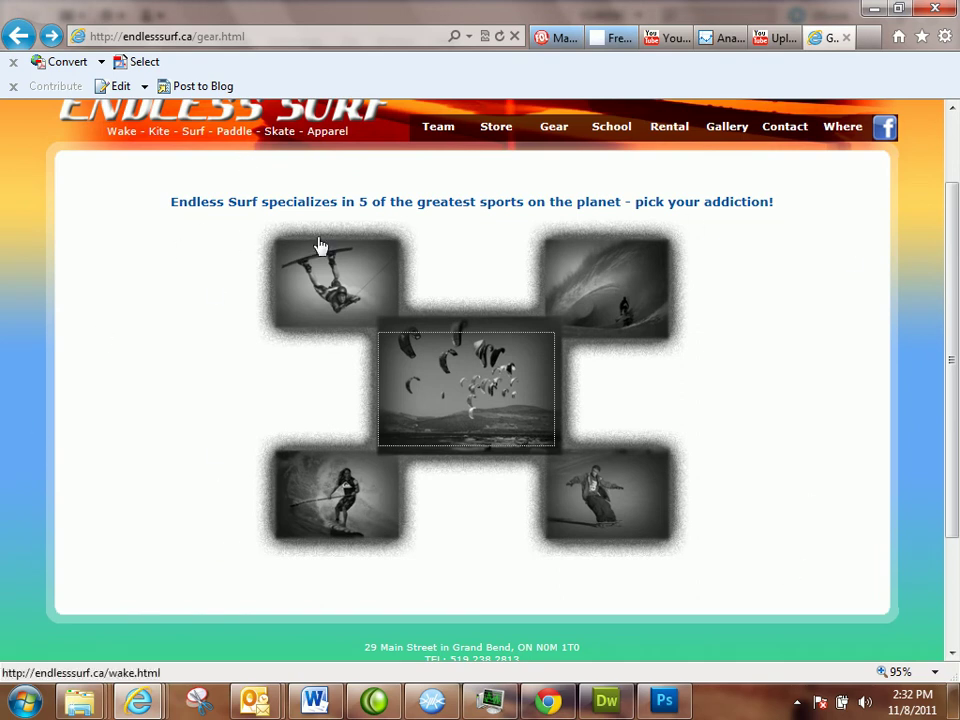
Start saving the Gear collage picture, creating then deleting a stray new folder in raw_graphics
right_click(476, 268)
click(520, 261)
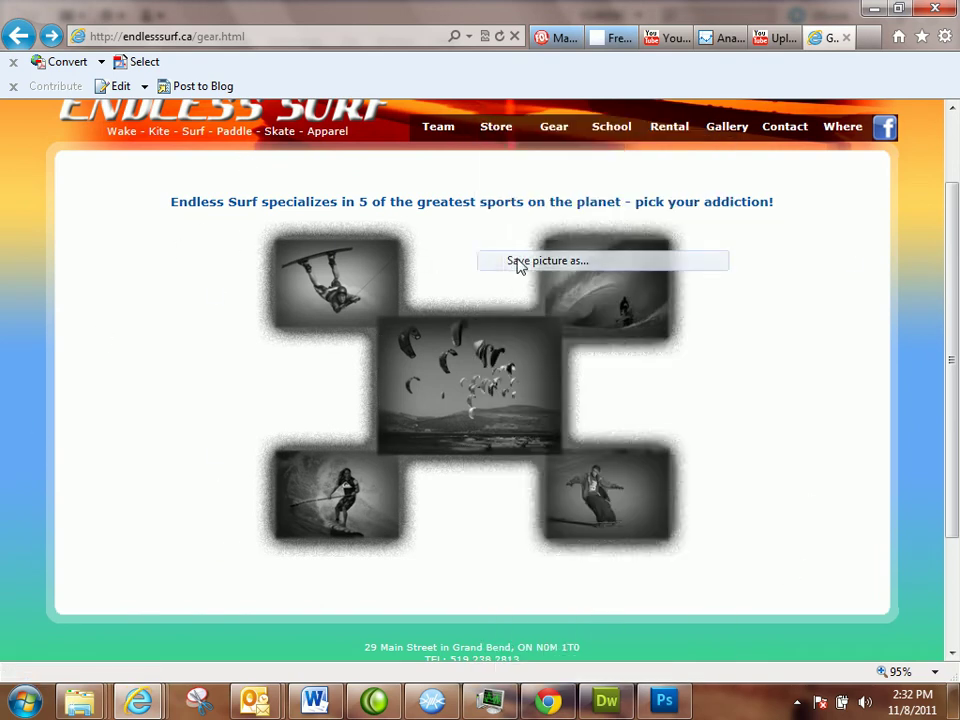
click(101, 43)
click(101, 43)
click(112, 68)
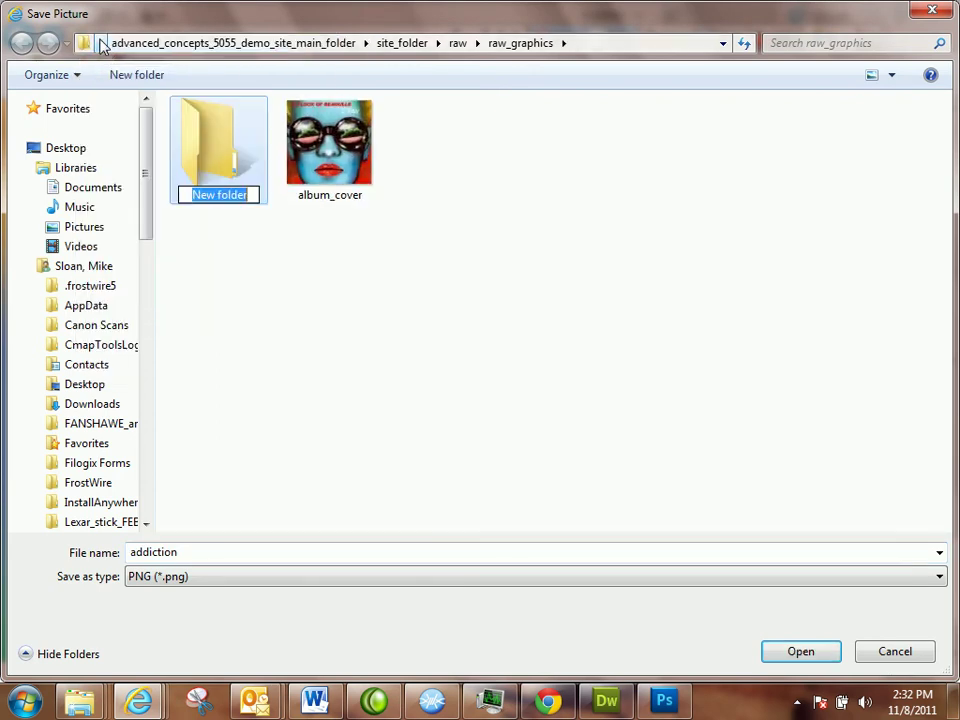
click(245, 132)
key(Delete)
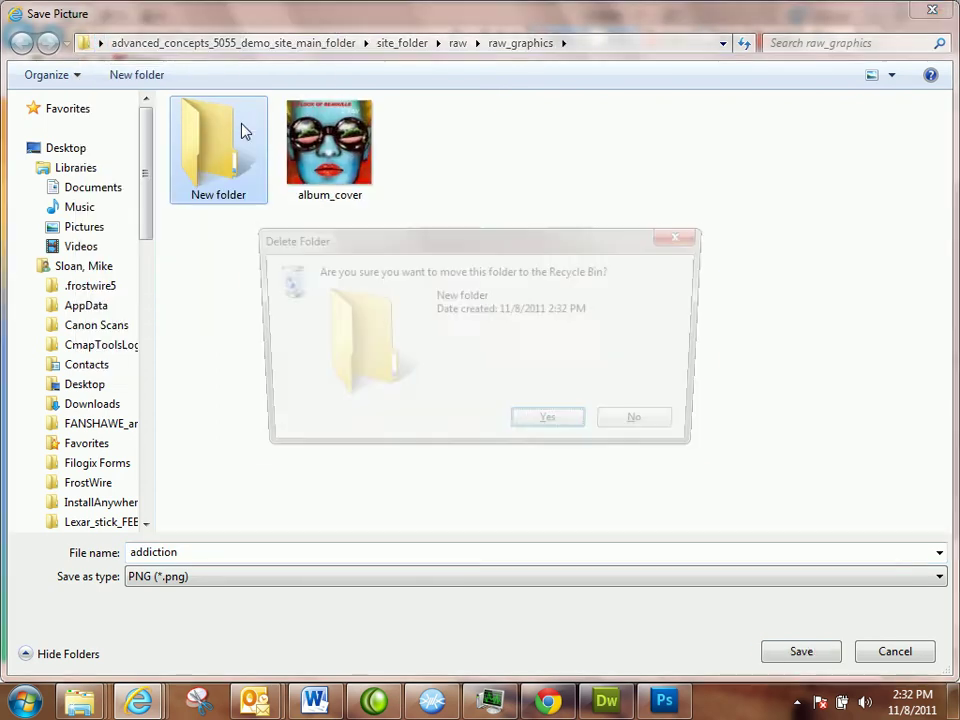
key(Escape)
Save the collage to the Desktop as addiction and minimize the browser and Dreamweaver
click(101, 43)
click(131, 65)
click(808, 654)
click(876, 12)
click(876, 12)
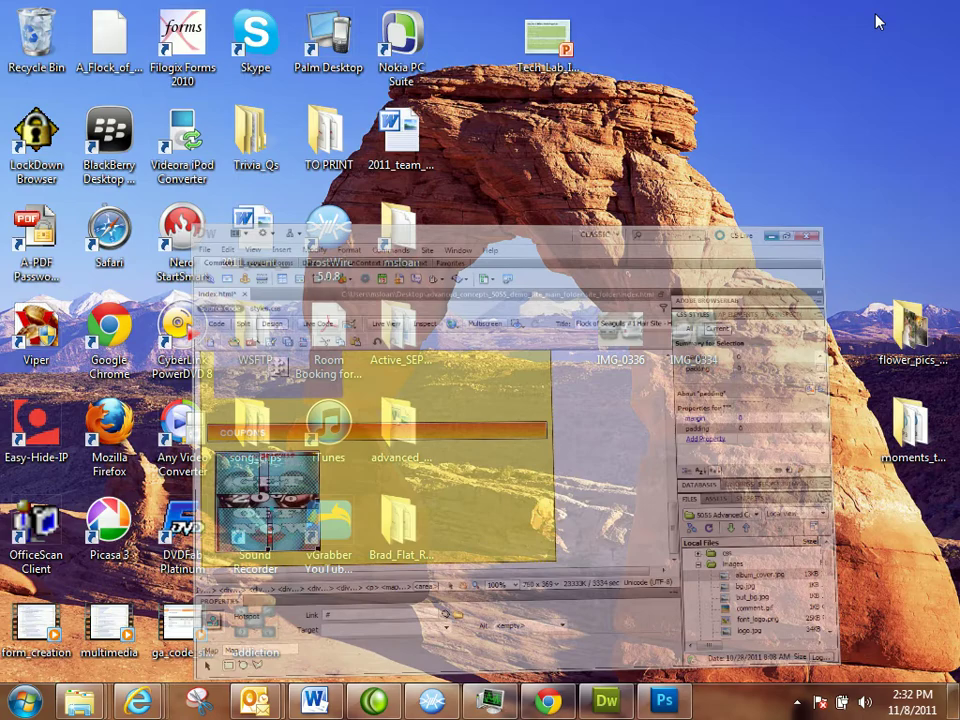
Close the addiction image in Photo Viewer and delete addiction.png from the Desktop
drag(250, 630, 533, 452)
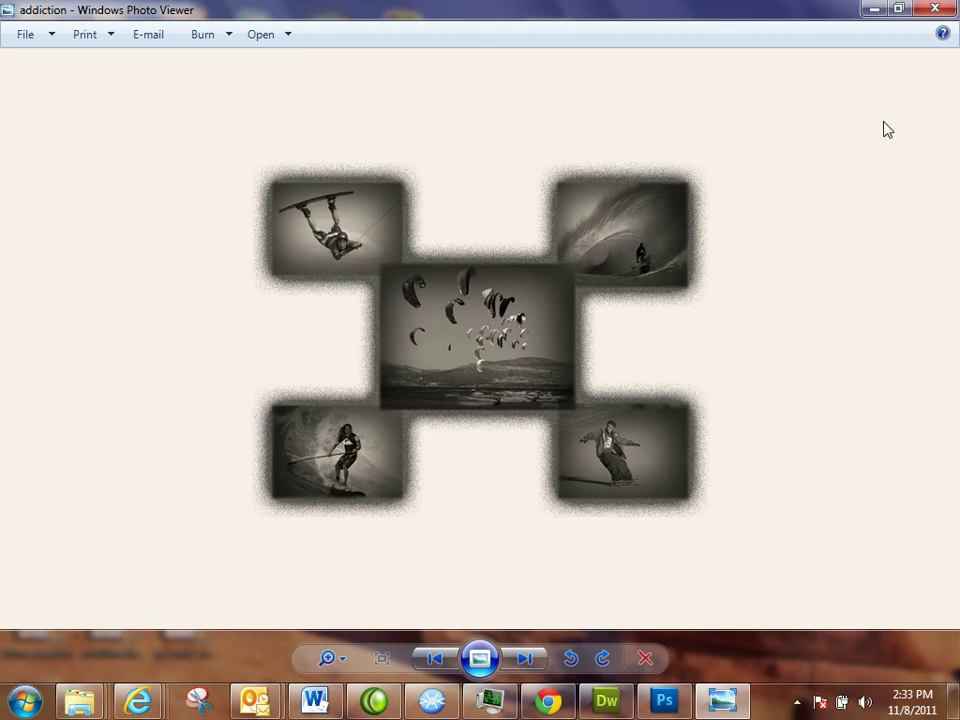
click(938, 10)
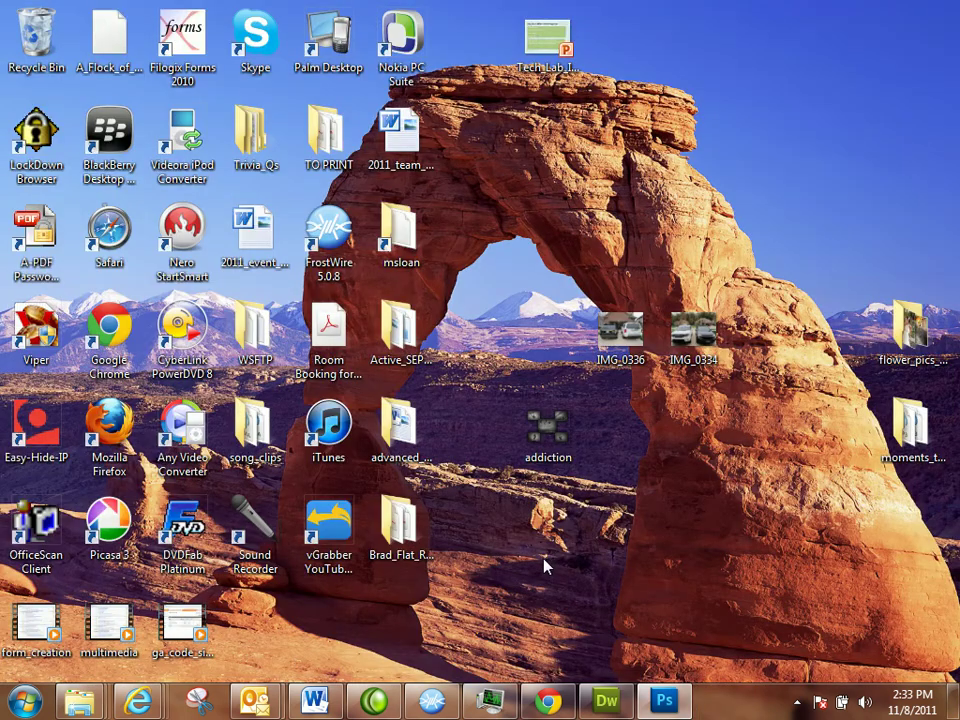
click(549, 452)
key(Delete)
key(Return)
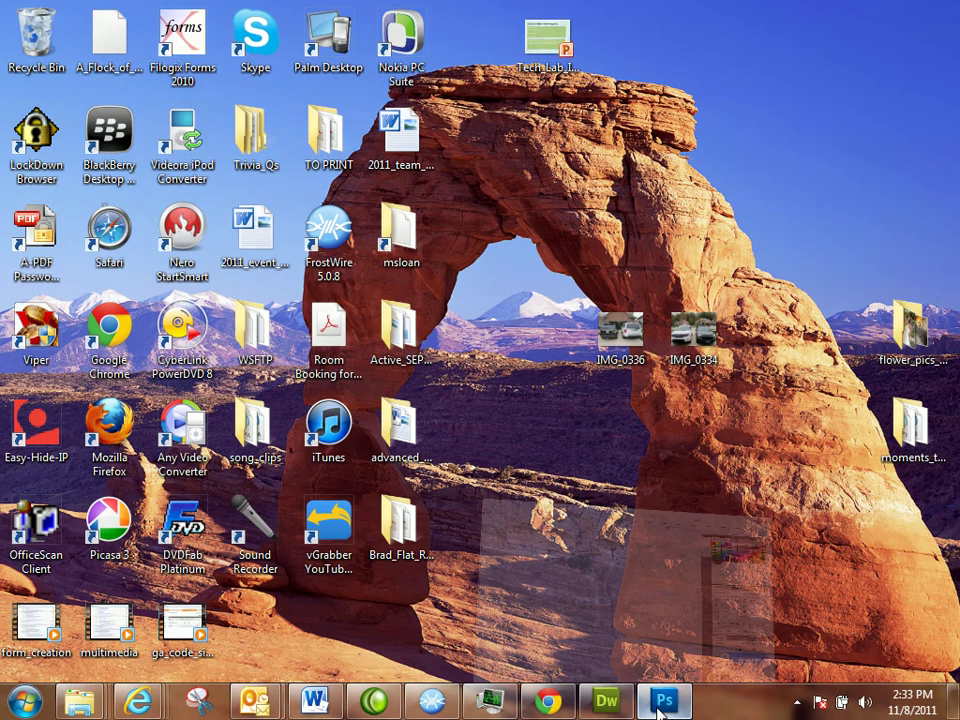
Close Photoshop without saving album_cover.png and bring Dreamweaver's index.html back to front
click(662, 702)
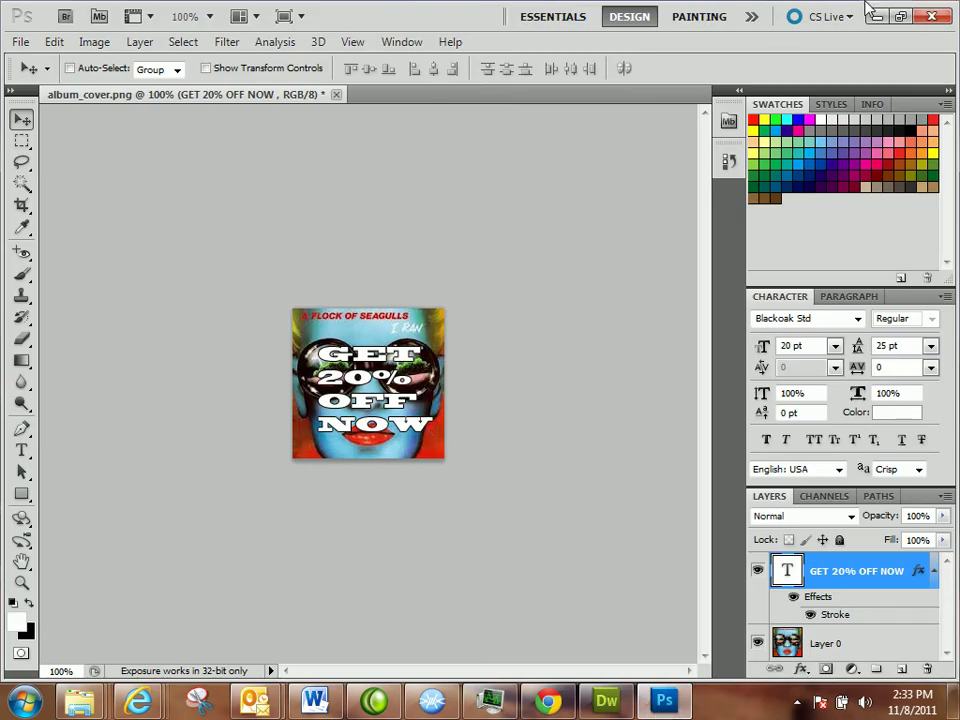
click(930, 16)
click(479, 277)
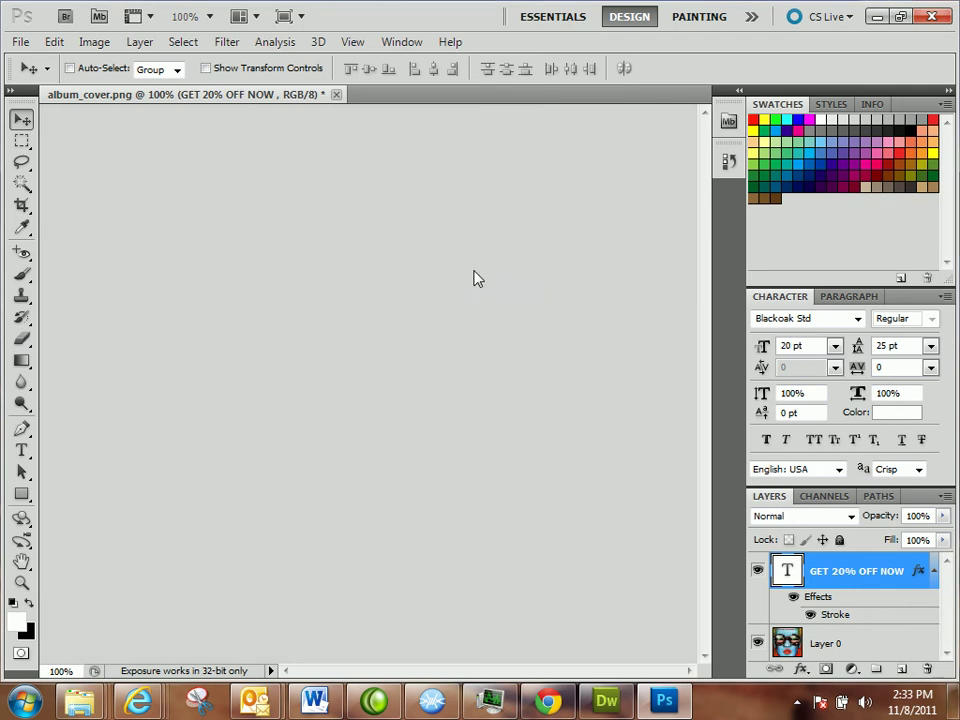
click(607, 702)
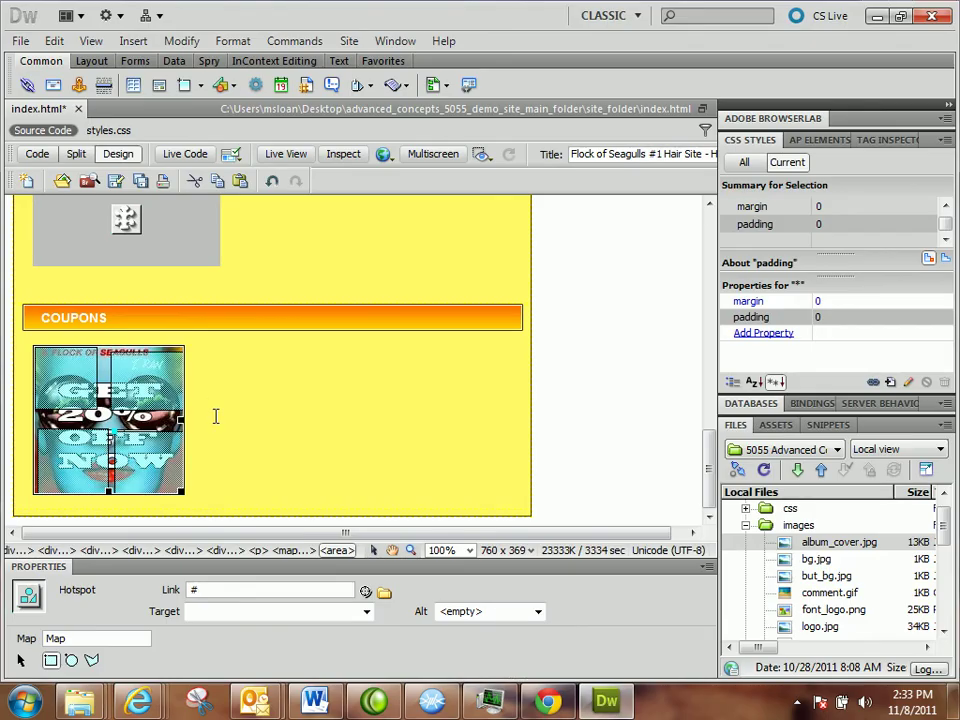
click(797, 701)
click(811, 577)
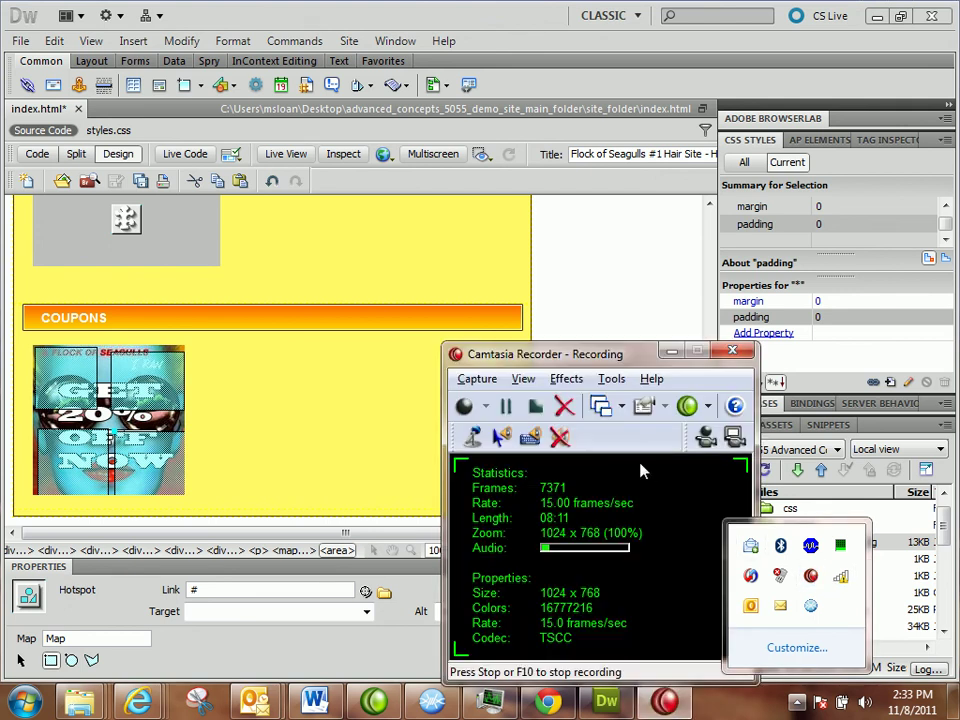